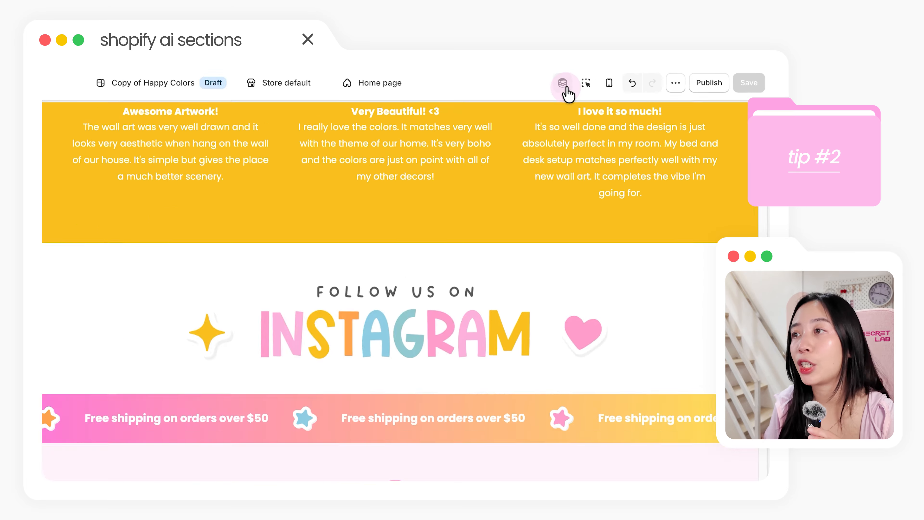
Step: Upload Countdown Timer.png to Sidekick and ask it to "create a prompt i can use to create this section"
click(235, 111)
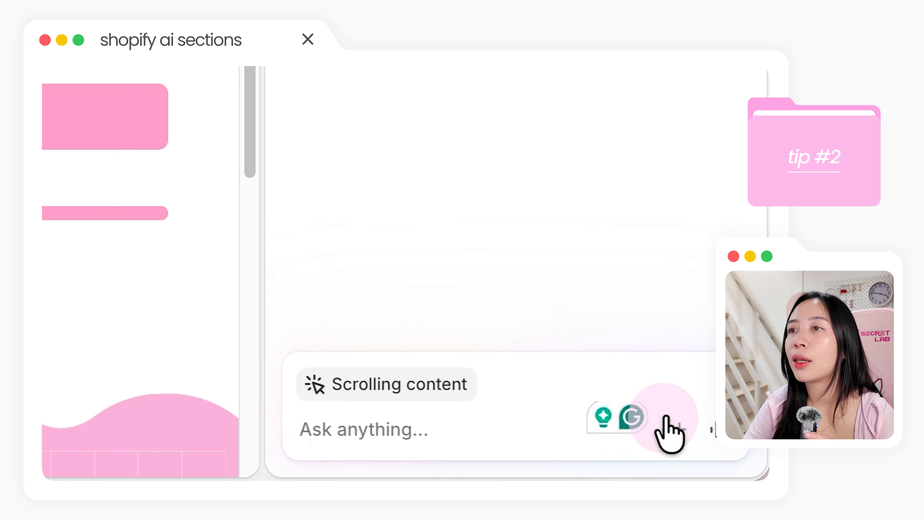
click(737, 463)
click(542, 142)
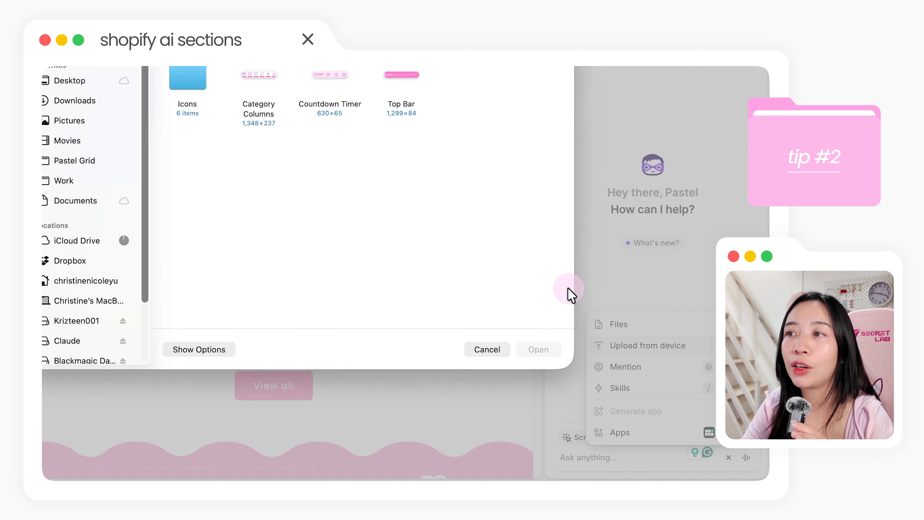
double_click(433, 181)
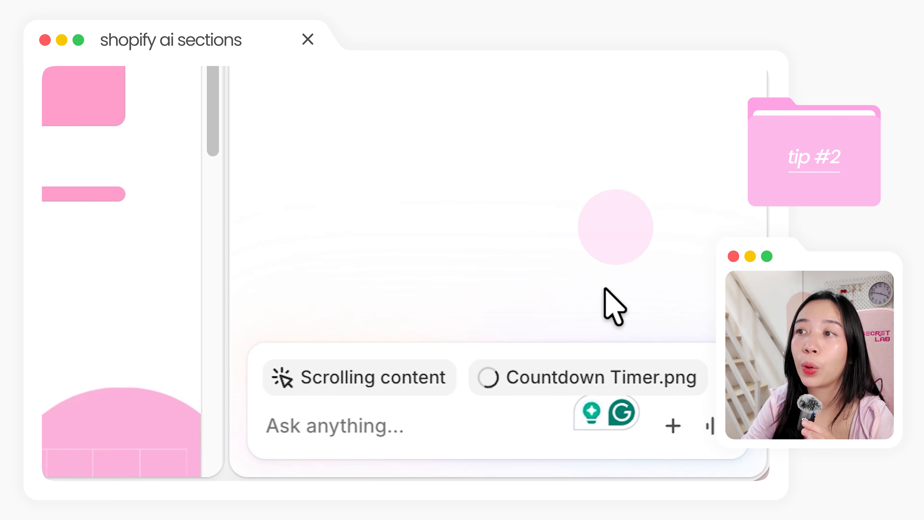
text(create a prompt i can use to create this section)
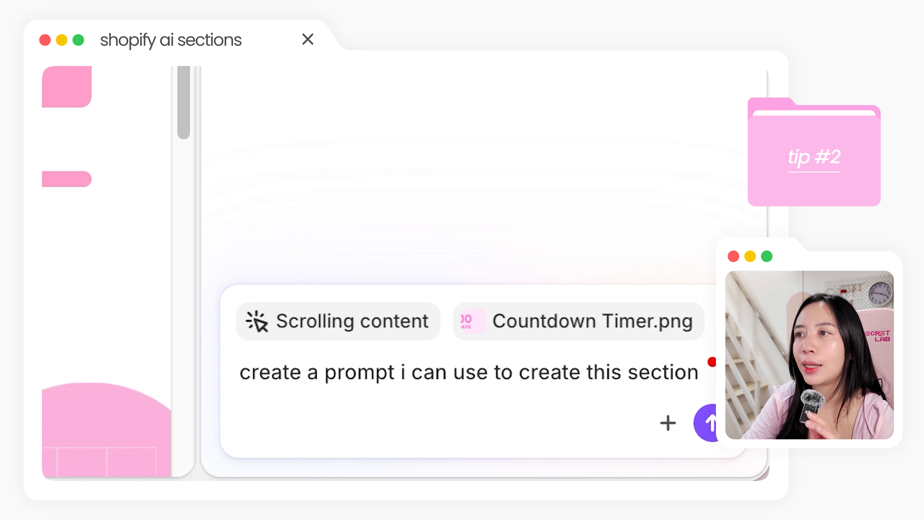
key(Return)
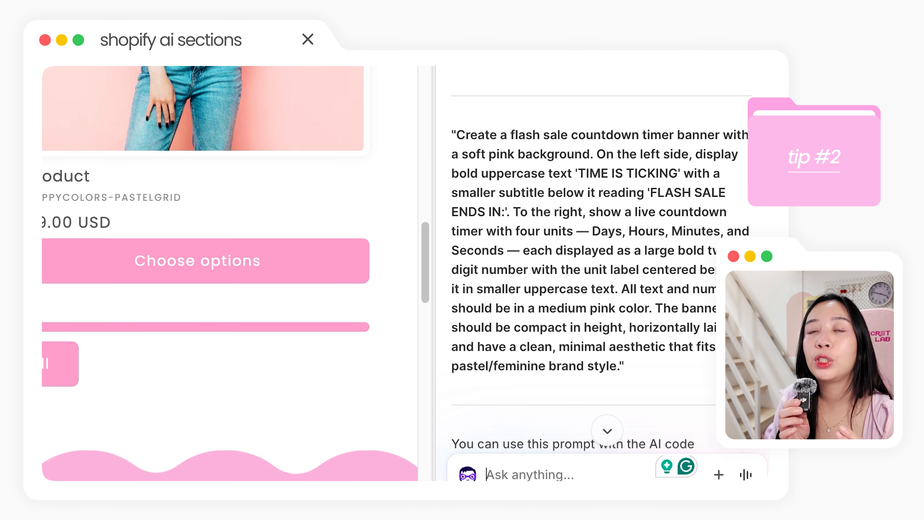
Step: Copy Sidekick's countdown banner prompt and generate a new section from it below the Scrolling content section
drag(619, 367, 455, 134)
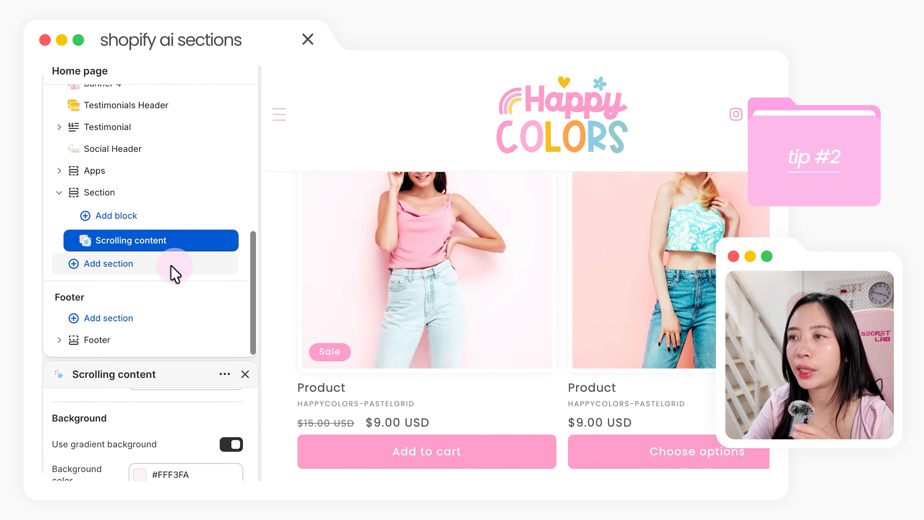
click(117, 232)
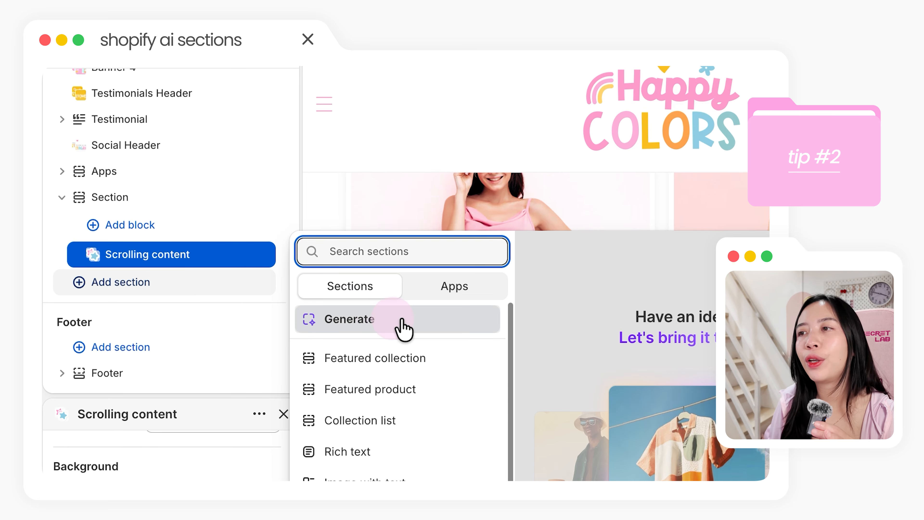
click(404, 321)
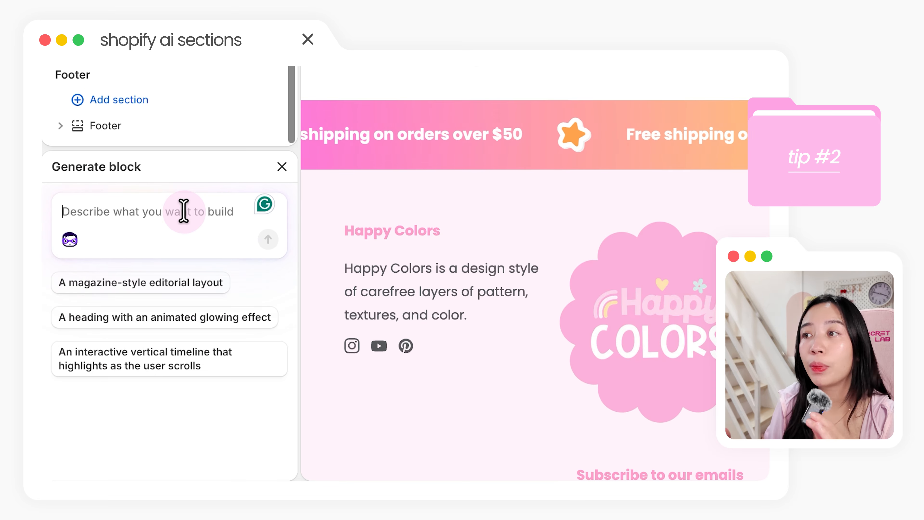
key(super+v)
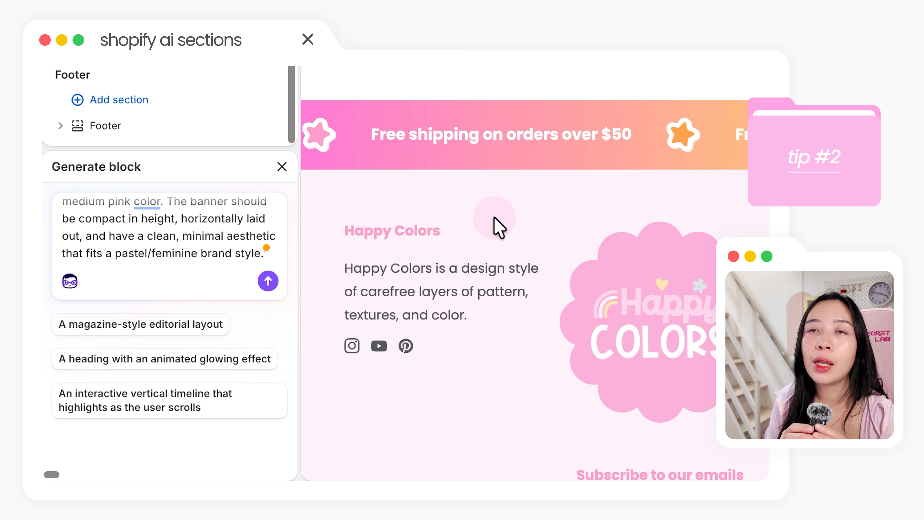
key(Return)
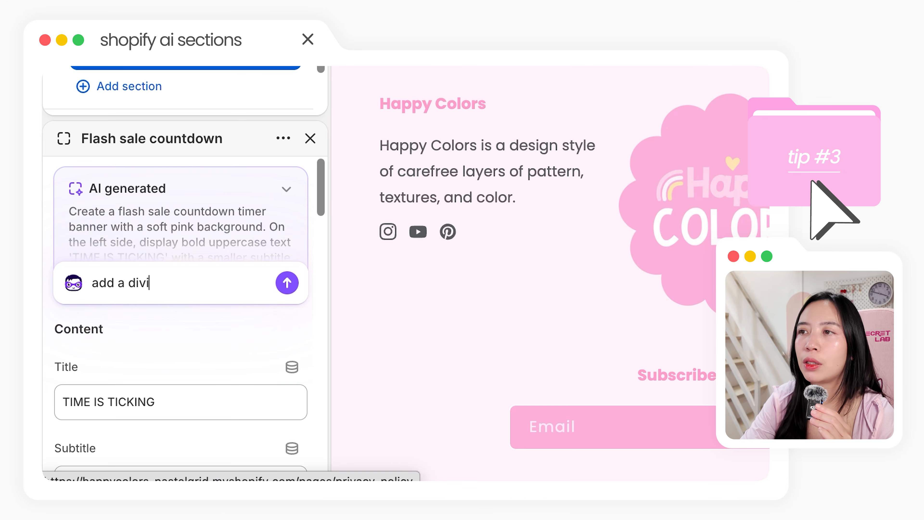
Step: Request a divider between the units in the flash sale countdown block, and close the Sidekick conversation
text(der between the units)
key(Return)
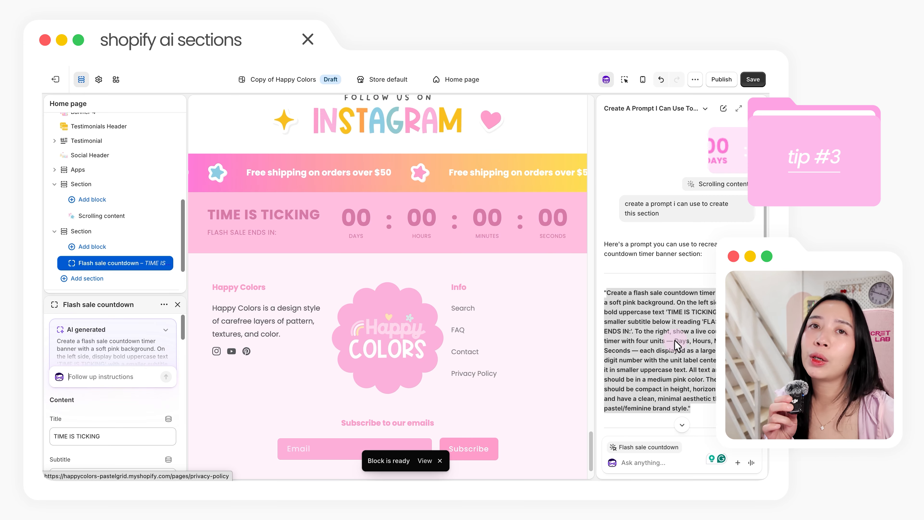
click(753, 108)
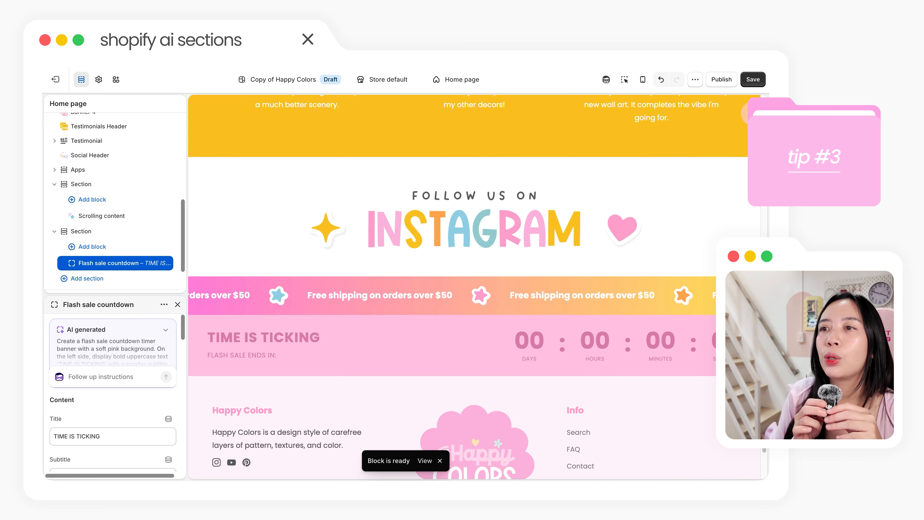
Step: Send the follow-up instruction "make the contents centered" for the flash sale countdown block
scroll(715, 166, down, 4)
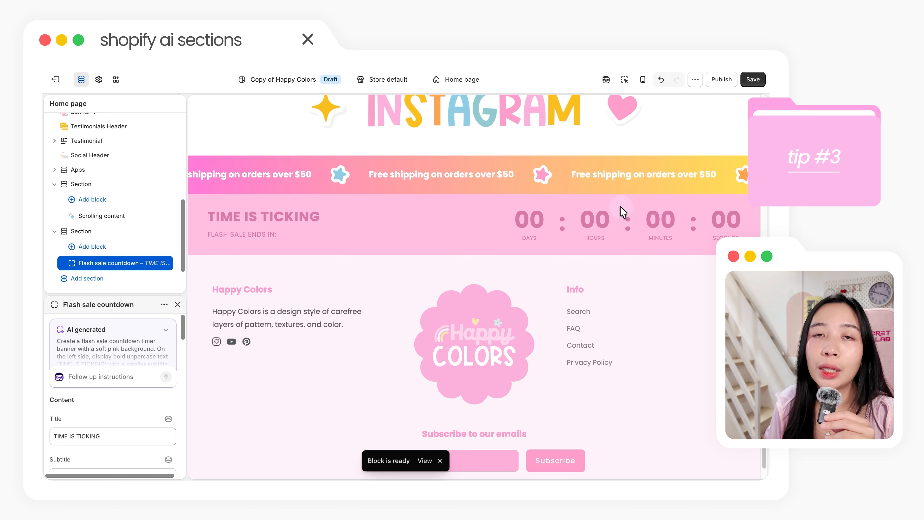
text(mak)
text(e the contents centered)
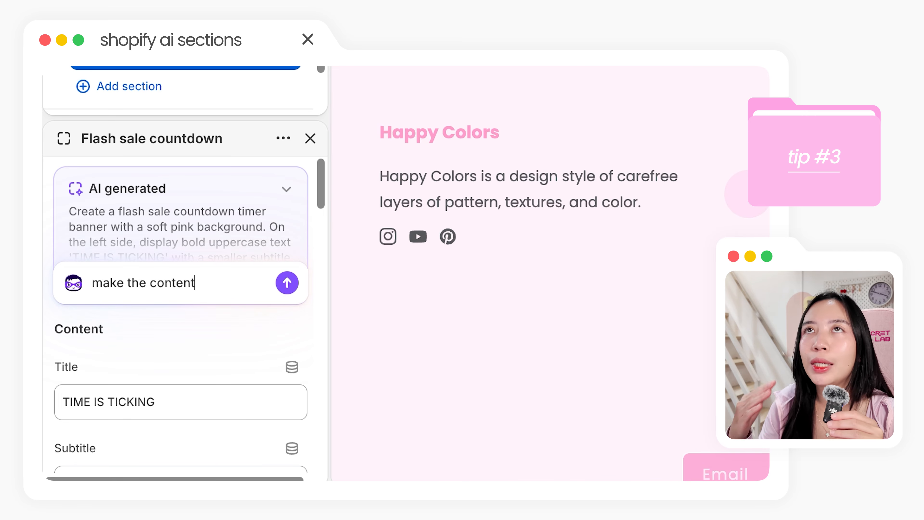
key(Return)
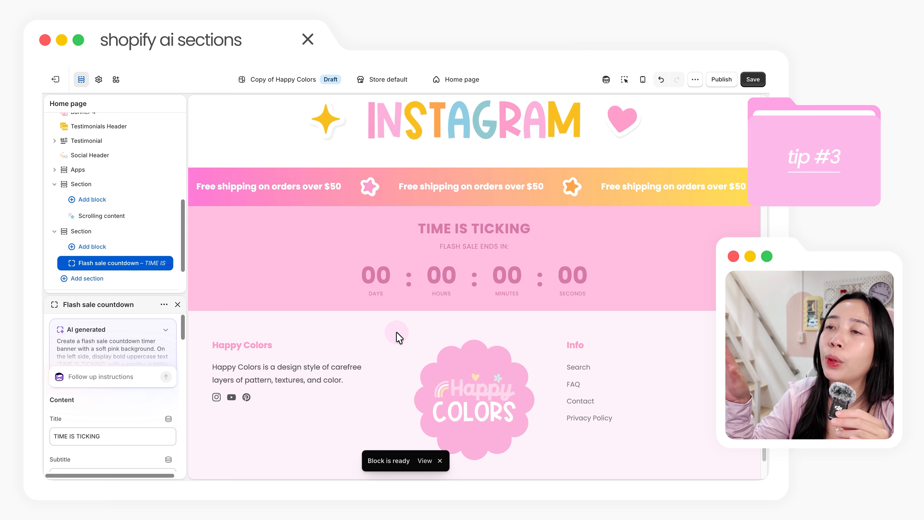
Step: Send the follow-up instruction "make them all in one row but centered" for the flash sale countdown block
click(115, 376)
text(make them all)
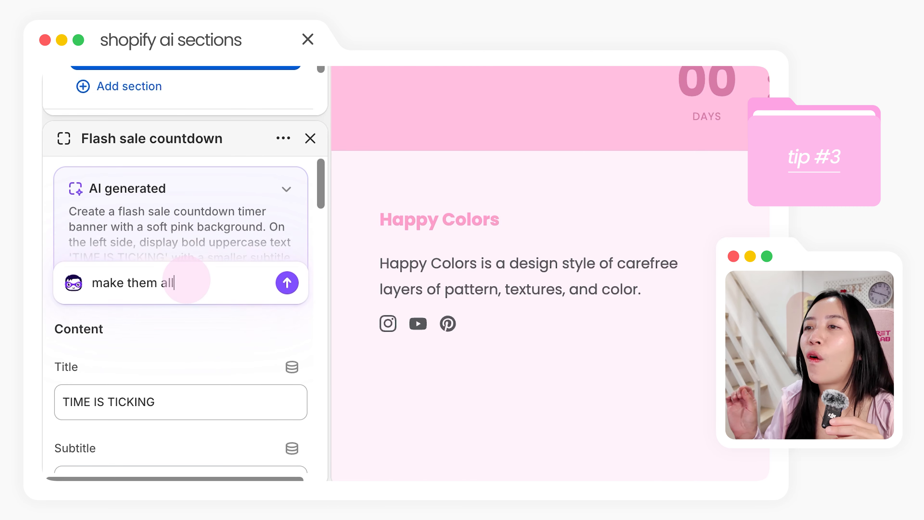
text( in one row but centered)
key(Return)
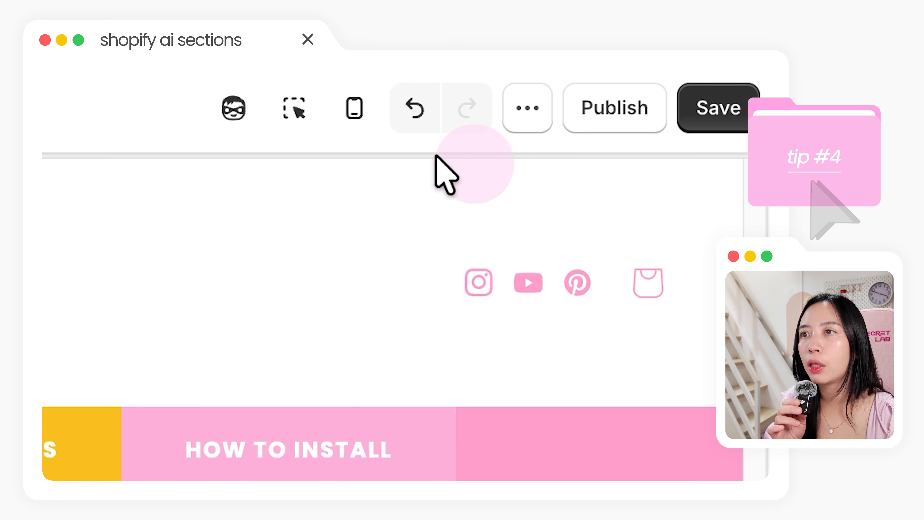
Step: Preview the page in mobile view and tell Sidekick "the flash sale countdown section is cut off in mobile, please fix"
click(352, 109)
scroll(544, 223, down, 10)
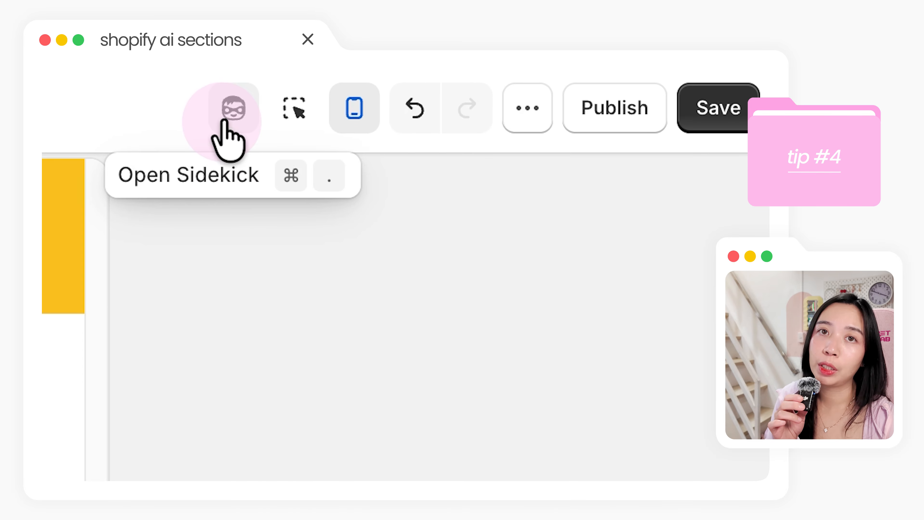
click(224, 123)
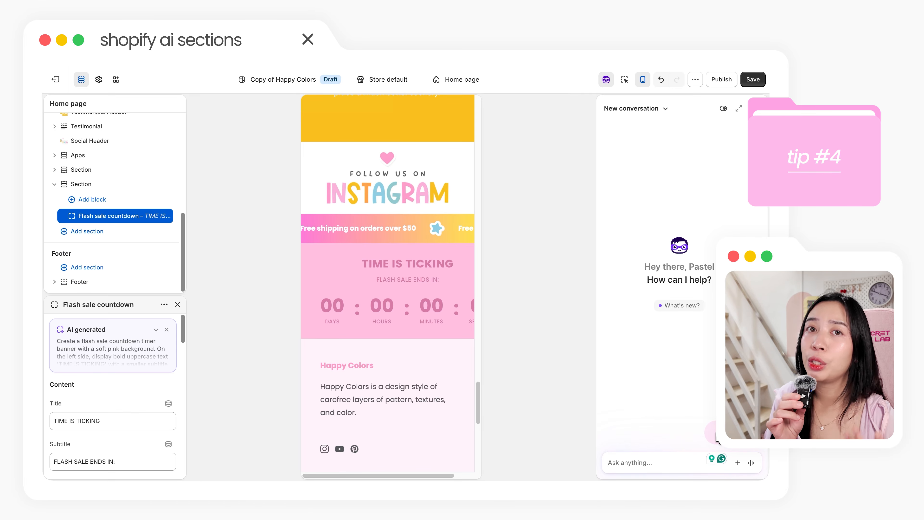
text(the flash sal)
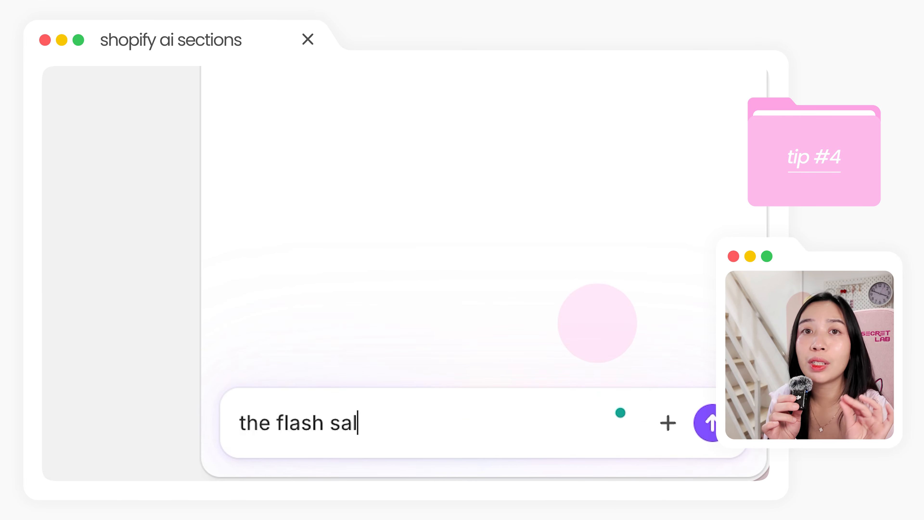
text(e countdown section is)
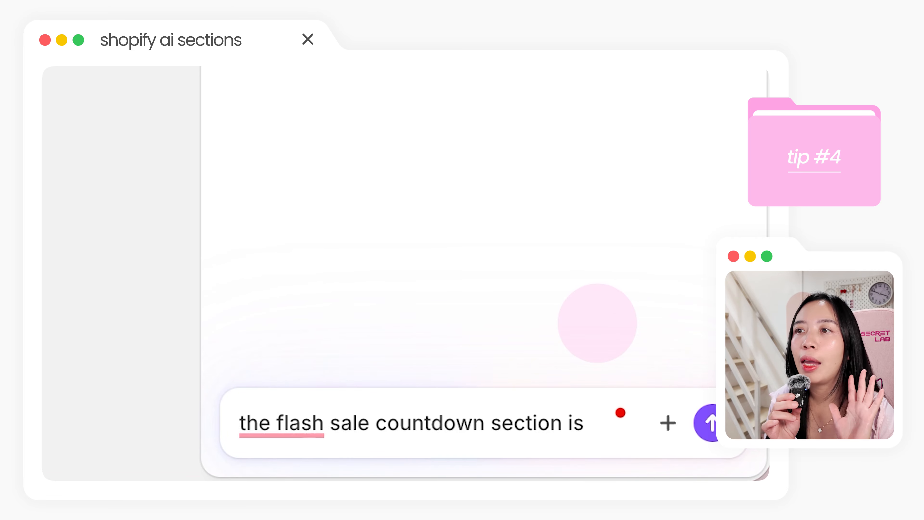
text( cut off in mobile, please fix)
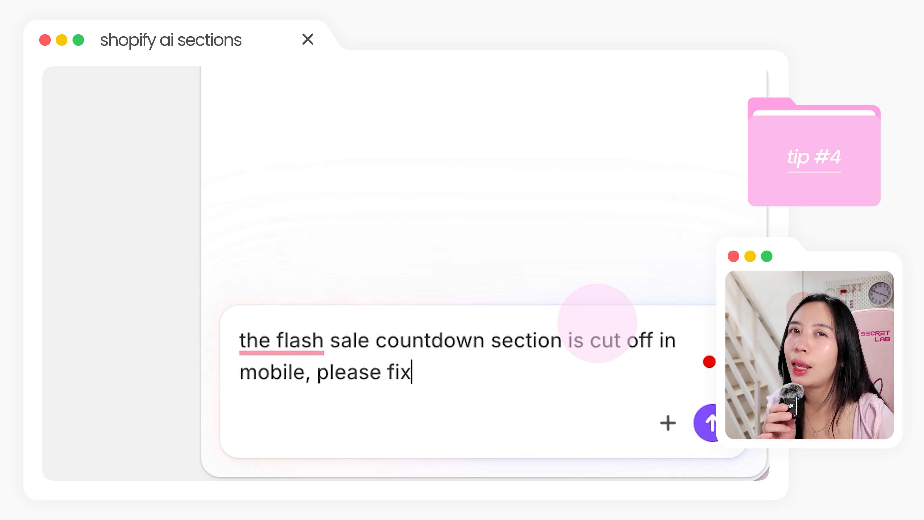
key(Return)
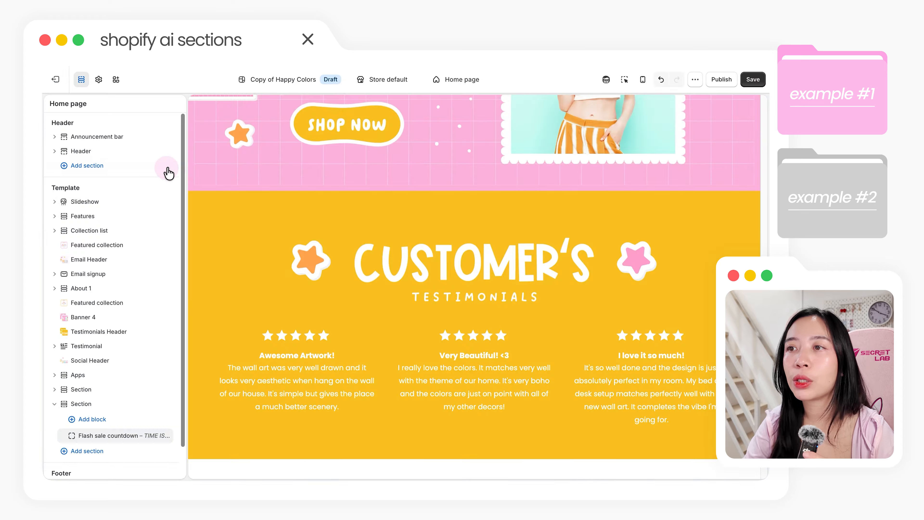
Step: Start a generated section in the Header group, and ask Sidekick for a section prompt based on an uploaded Top Bar.png
click(167, 171)
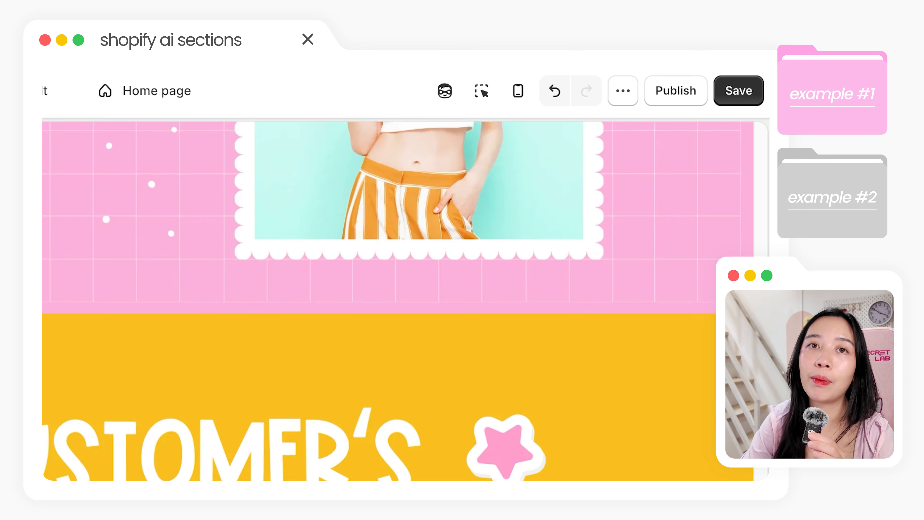
click(444, 91)
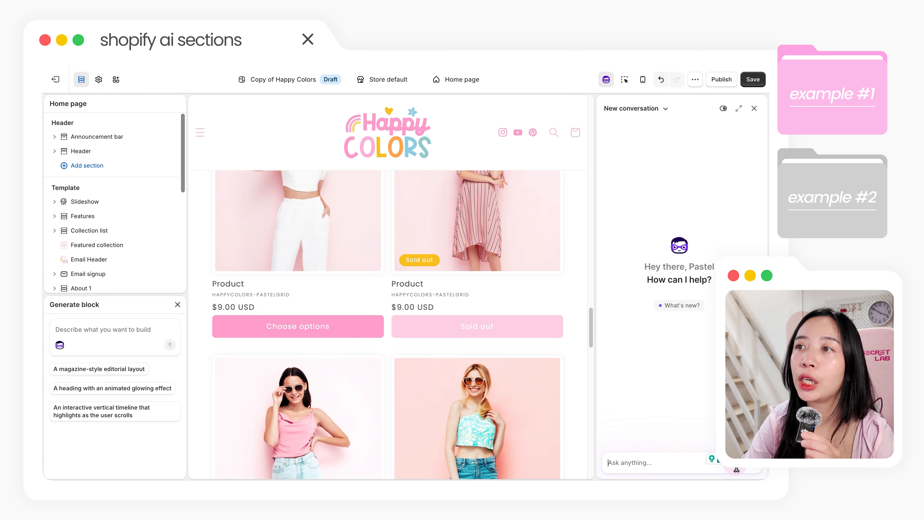
click(734, 464)
click(657, 376)
double_click(492, 171)
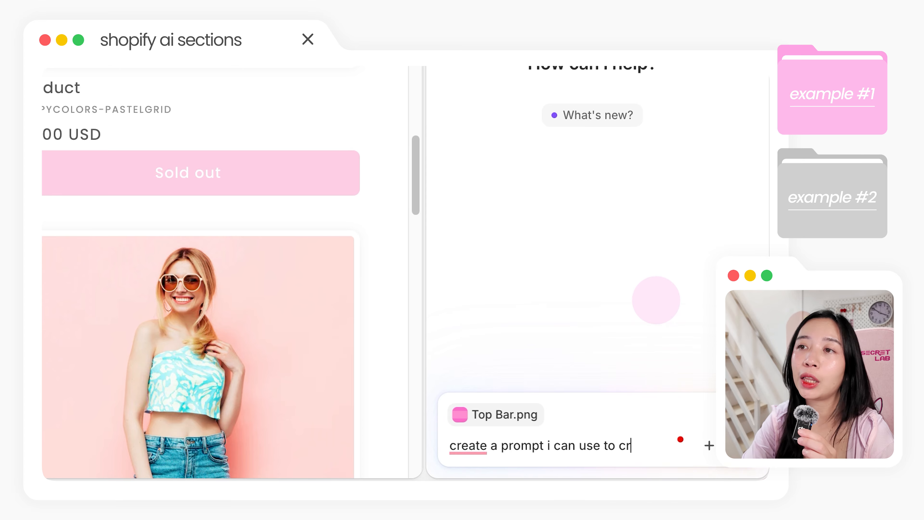
text(eate a section)
key(Return)
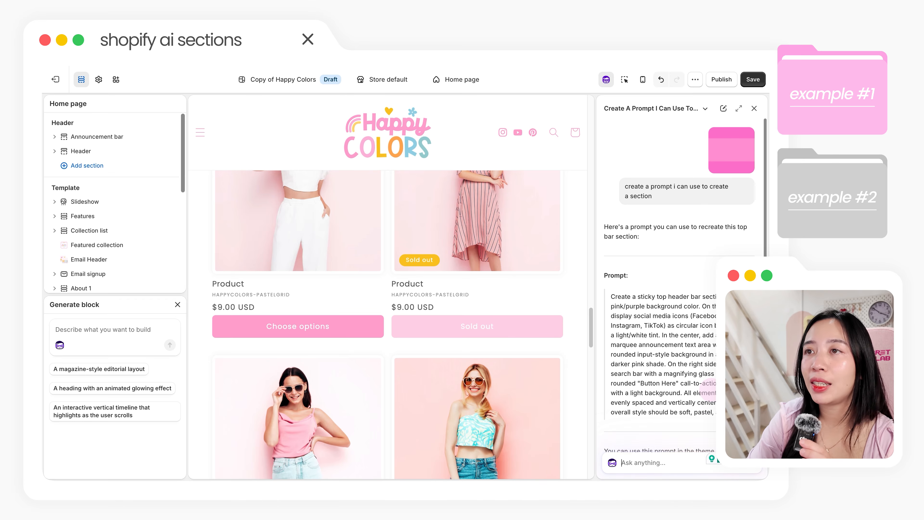
Step: Copy Sidekick's sticky top header bar prompt into the description of the new generated block
scroll(676, 328, down, 2)
drag(715, 365, 616, 251)
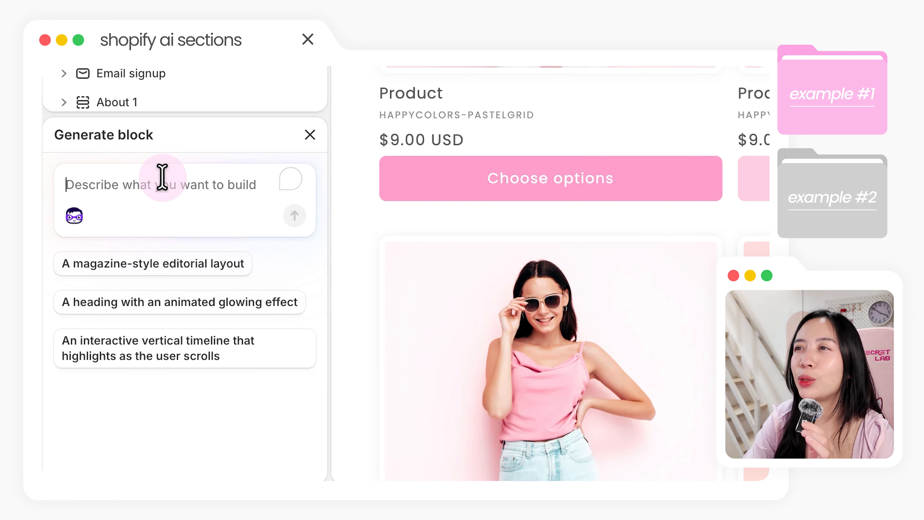
click(104, 326)
key(ctrl+v)
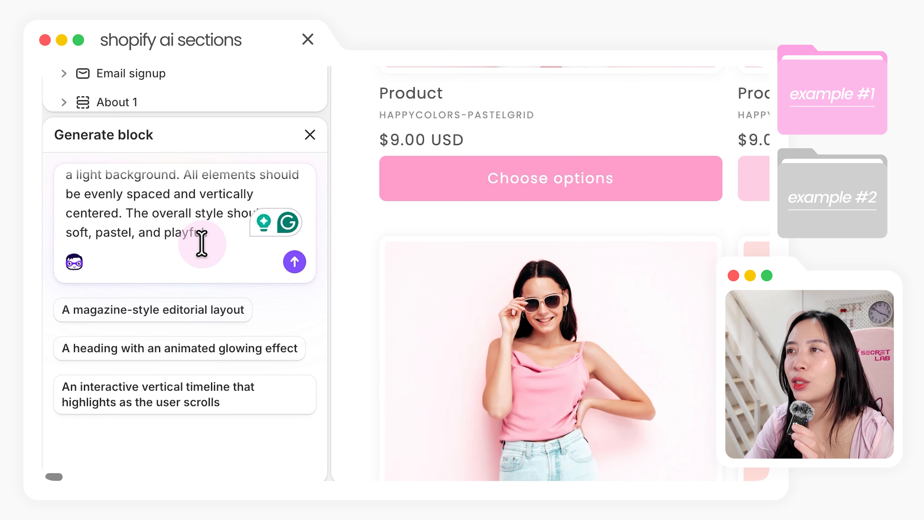
Step: Remove "(Facebook, Instagram, TikTok)" from the pasted prompt and generate the header bar block
scroll(123, 356, up, 5)
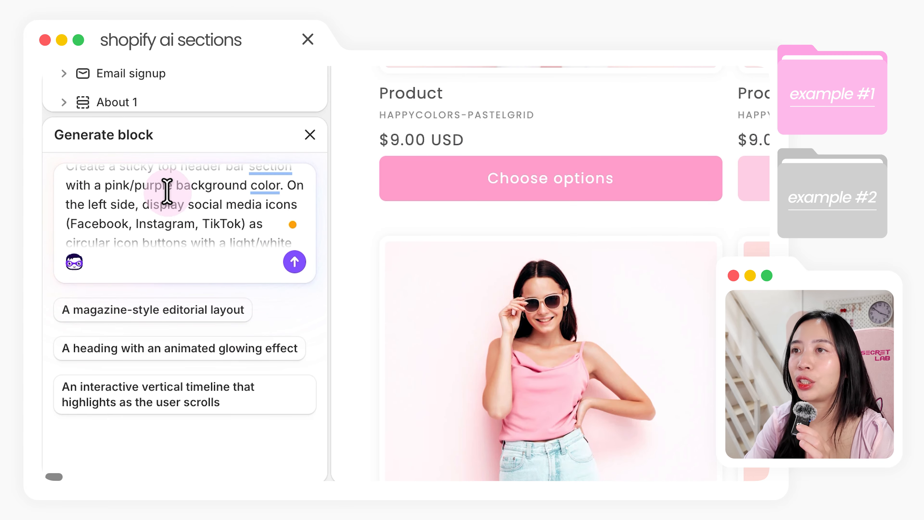
scroll(109, 199, down, 1)
drag(66, 216, 244, 216)
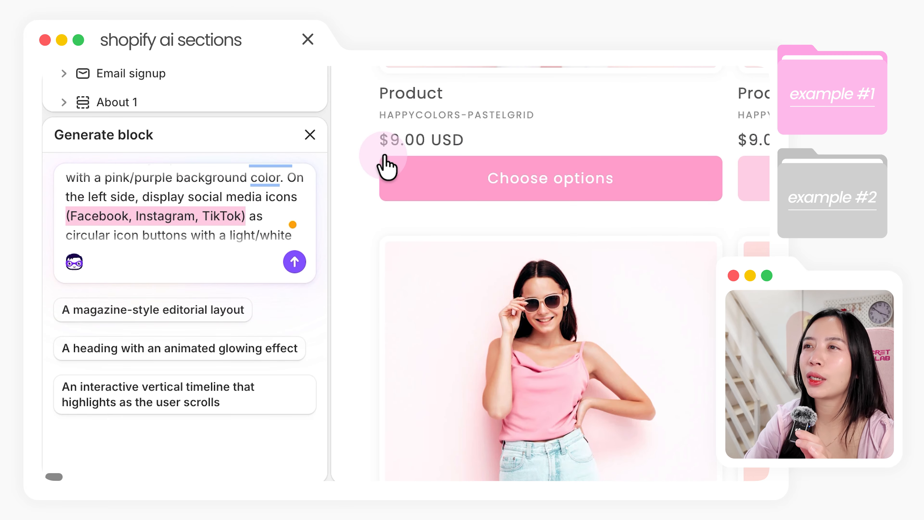
key(BackSpace)
scroll(218, 226, down, 3)
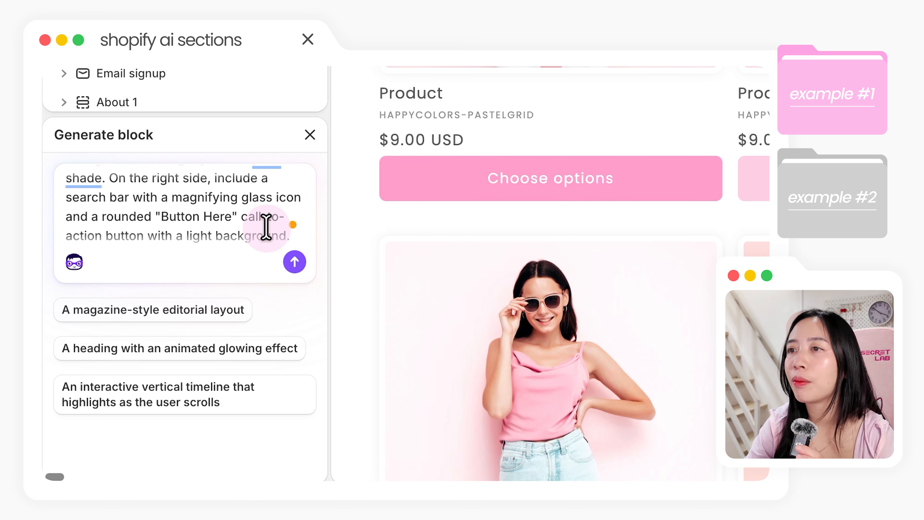
click(295, 262)
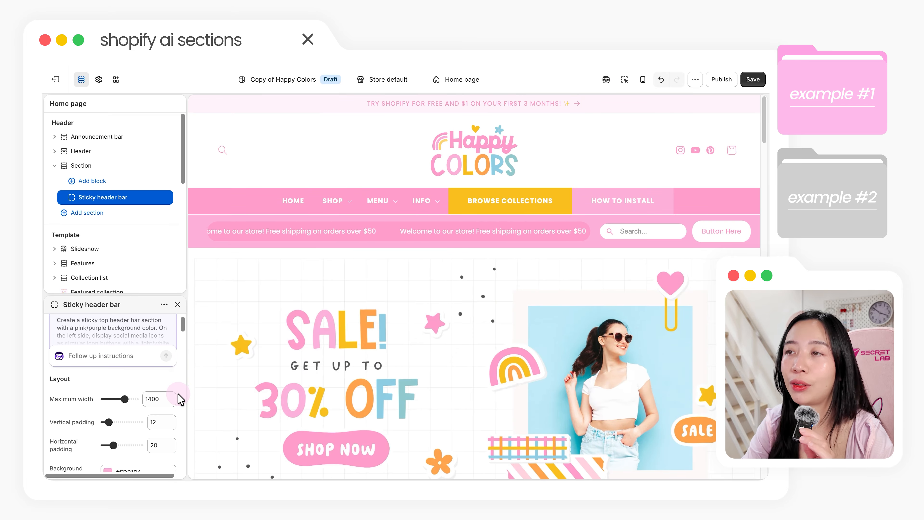
Step: Set the Facebook, Instagram and Pinterest URLs of the sticky header bar to "#"
scroll(184, 396, down, 10)
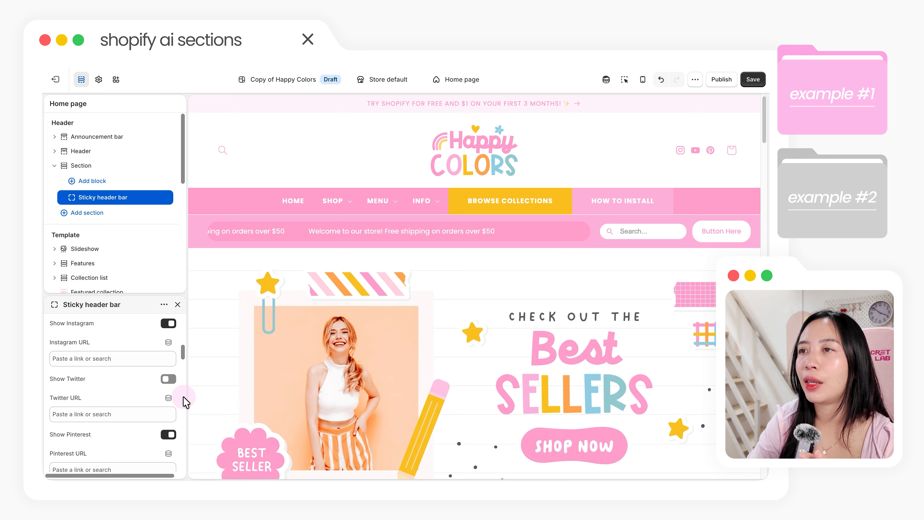
click(127, 345)
text(#)
click(108, 309)
click(121, 402)
text(#)
click(113, 364)
scroll(127, 408, down, 3)
click(127, 416)
text(#)
click(104, 382)
scroll(160, 405, up, 3)
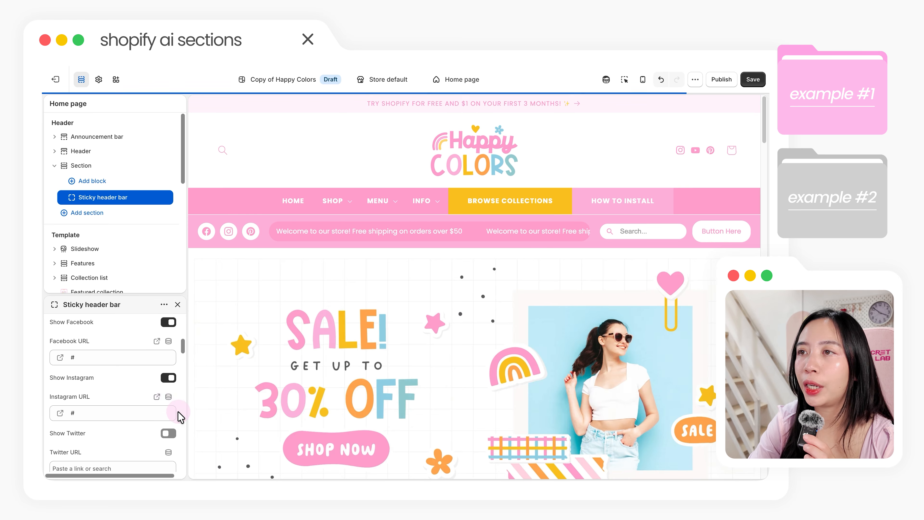
Step: Check the header bar in mobile preview and ask the AI to make its scrolling text full width and rearrange the icons, search and button
scroll(175, 378, down, 10)
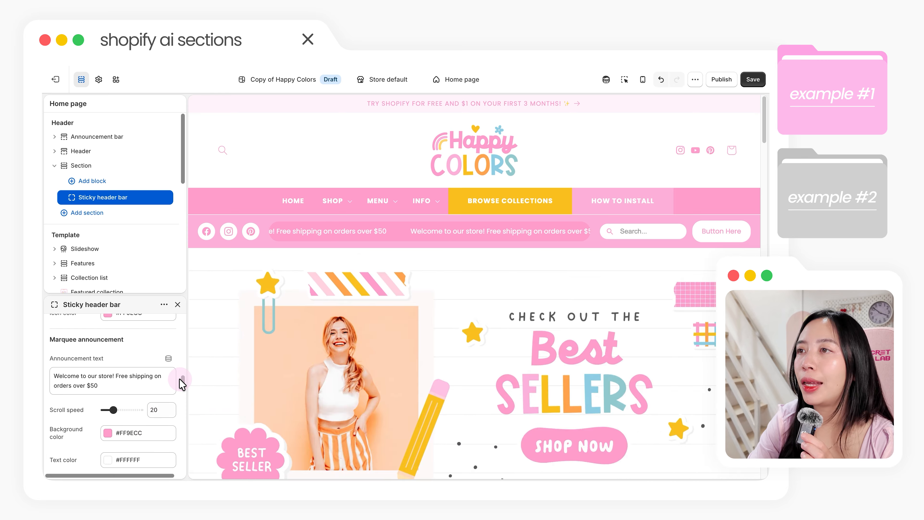
scroll(163, 365, down, 2)
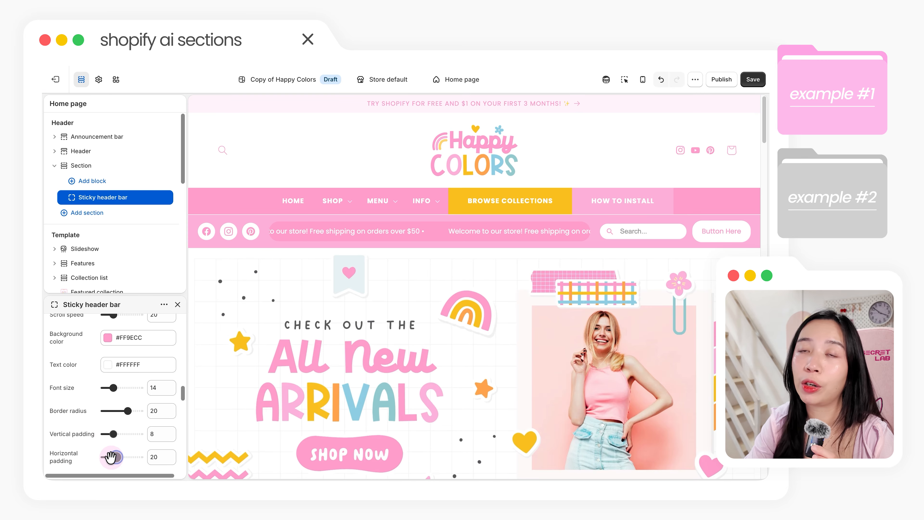
scroll(113, 439, up, 10)
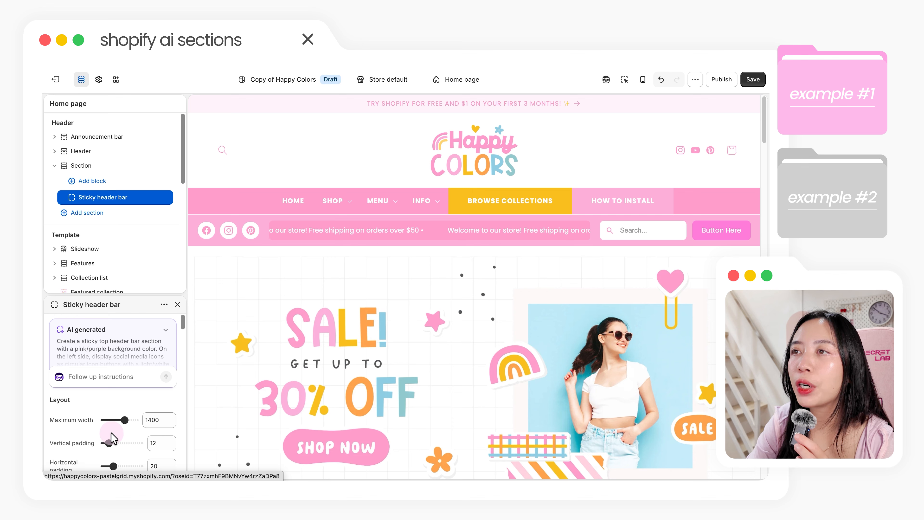
click(642, 80)
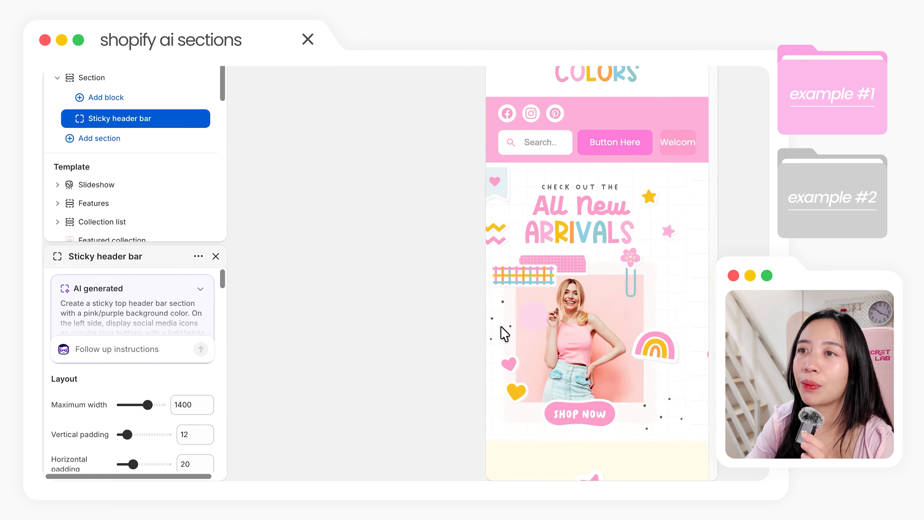
click(109, 377)
text(make the scro)
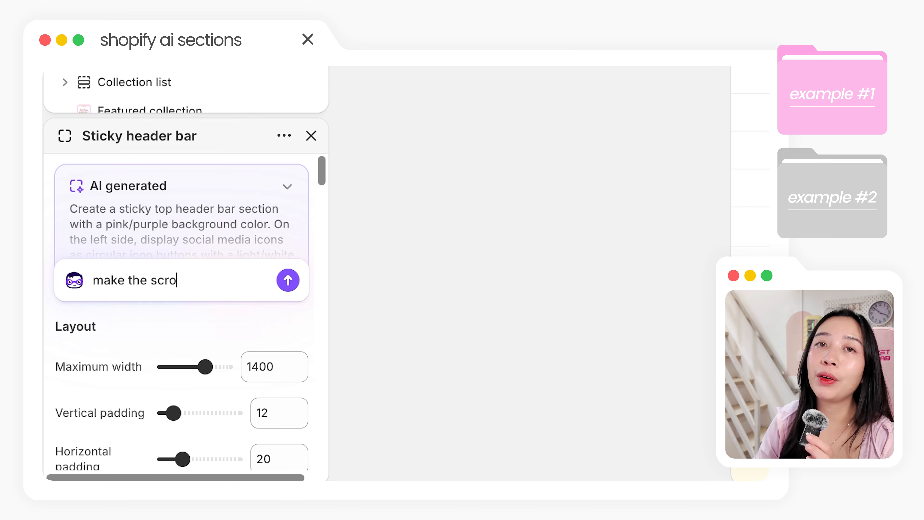
text(lling text full width on mobile and put social icons, search, and button al)
key(Return)
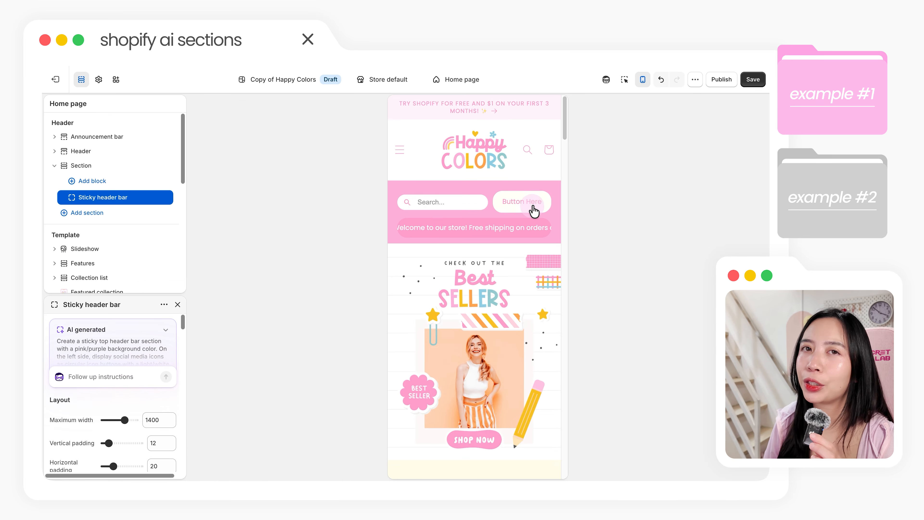
Step: Return to desktop preview and re-enter "#" as the Facebook, Instagram and Pinterest URLs of the regenerated header bar
click(642, 80)
scroll(66, 331, down, 1)
scroll(67, 331, down, 3)
click(145, 440)
text(#)
click(101, 457)
text(#)
click(168, 436)
click(106, 421)
text(#)
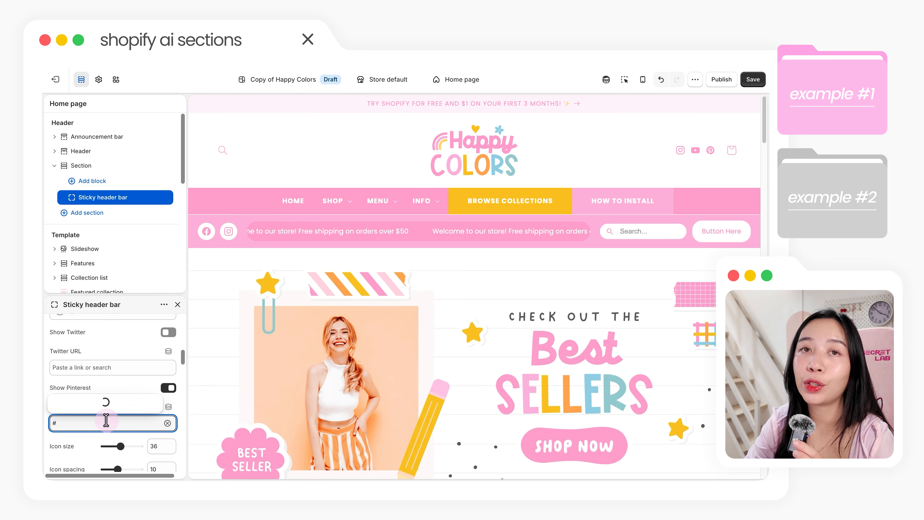
Step: Check the header bar in mobile preview and send the AI follow-up "hide social icons on mobile"
click(643, 79)
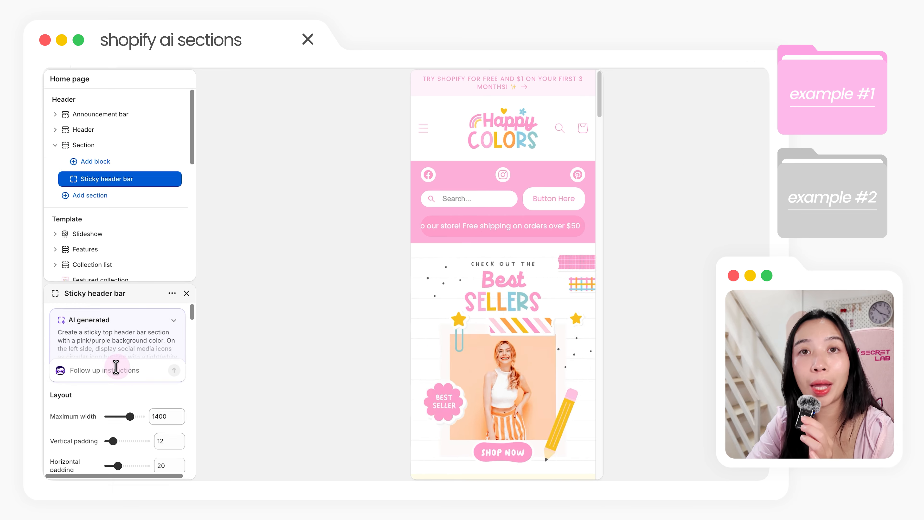
click(116, 367)
text(hide social icons on mobile)
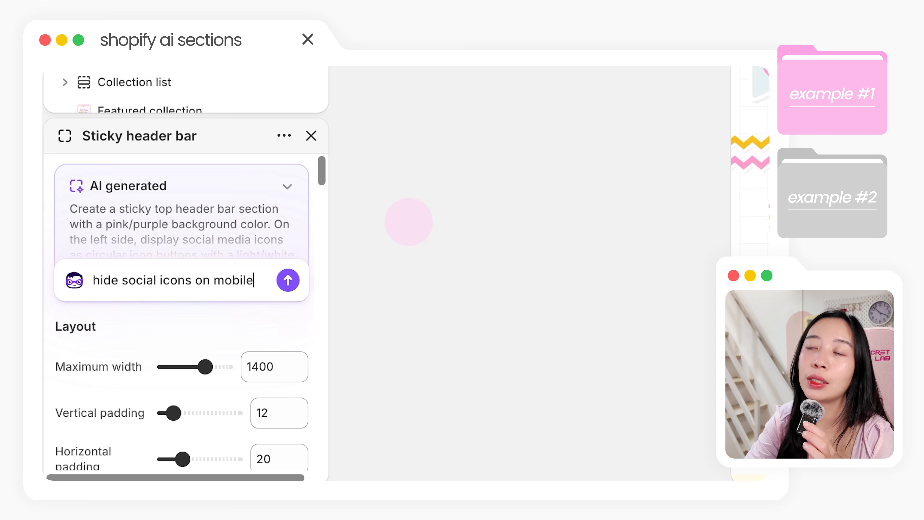
key(Return)
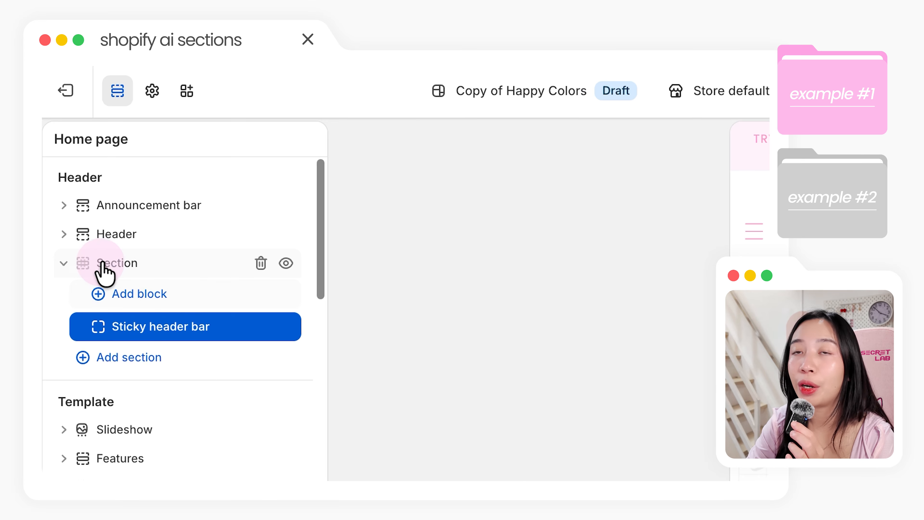
Step: Move the sticky header bar's section above the Announcement bar in the Header group and hide the Announcement bar
drag(104, 272, 83, 195)
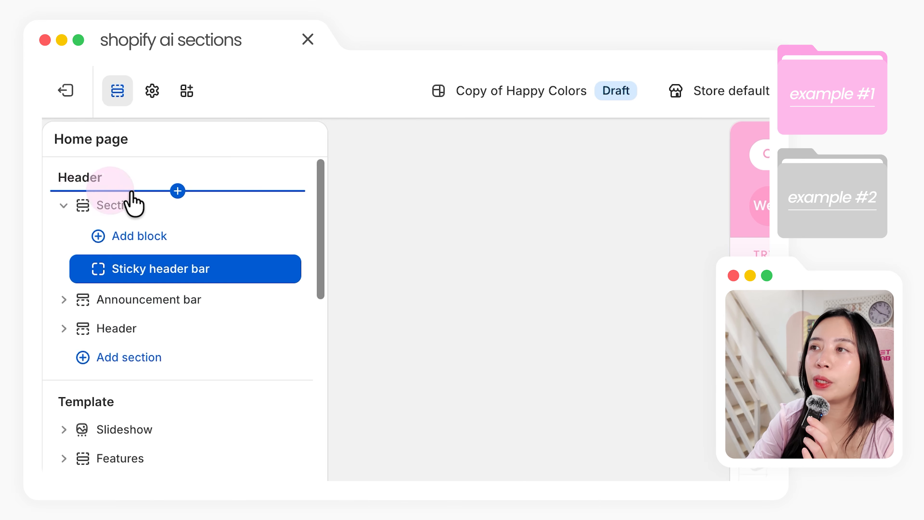
click(278, 291)
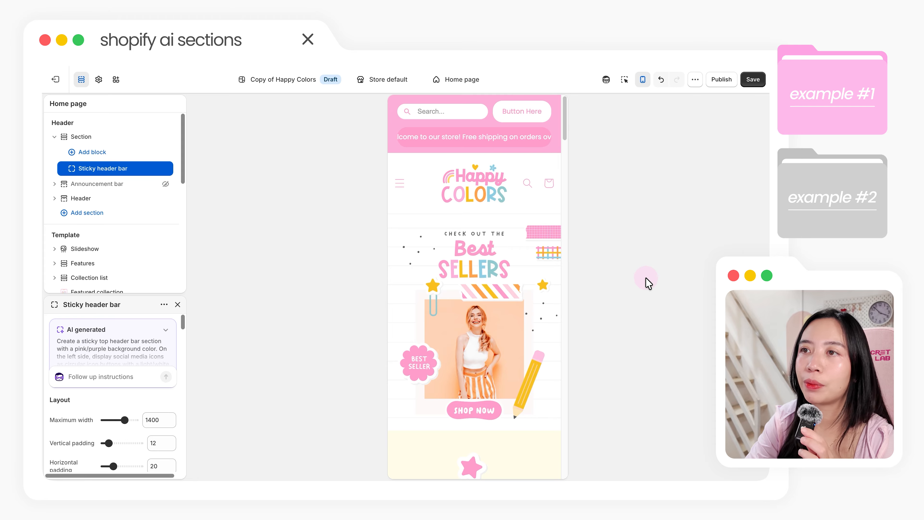
Step: In desktop preview, recolor the sticky header bar with background #FFA4E4 and darker pink icons, save the theme, and check it on mobile
click(642, 79)
click(101, 466)
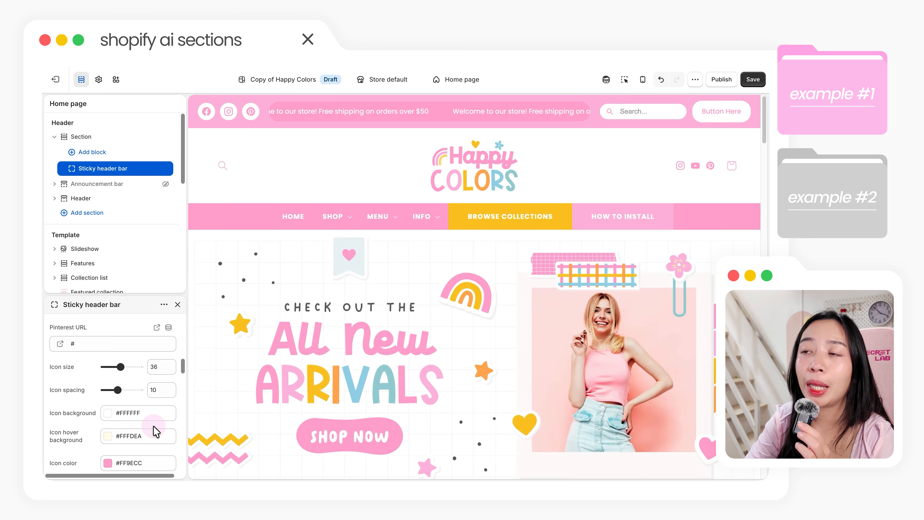
scroll(117, 433, down, 5)
click(120, 452)
scroll(121, 453, down, 1)
drag(116, 409, 123, 408)
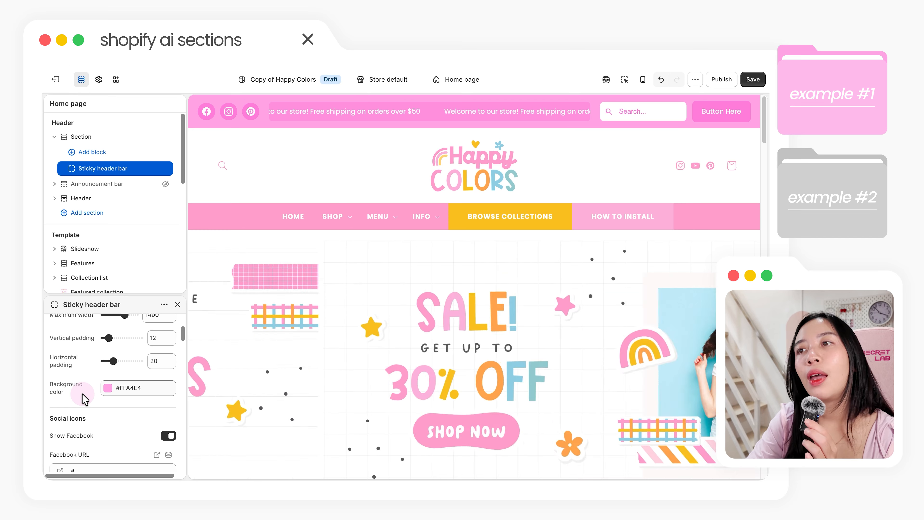
click(753, 79)
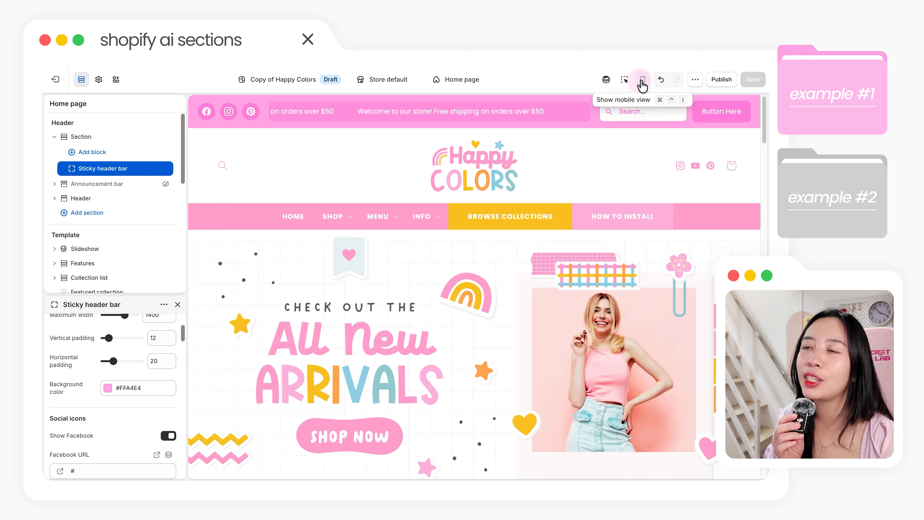
click(643, 81)
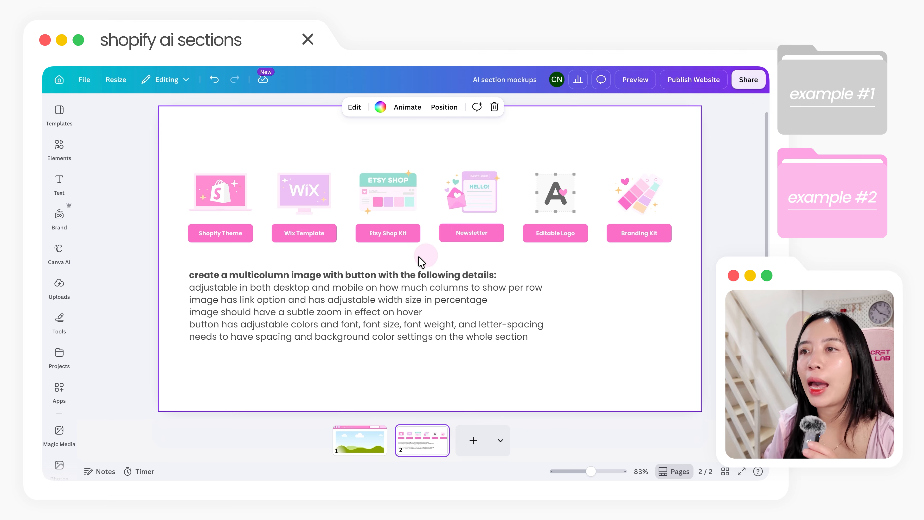
Step: Switch to Canva and copy the whole multicolumn image with button prompt from page 2 of AI section mockups
click(361, 278)
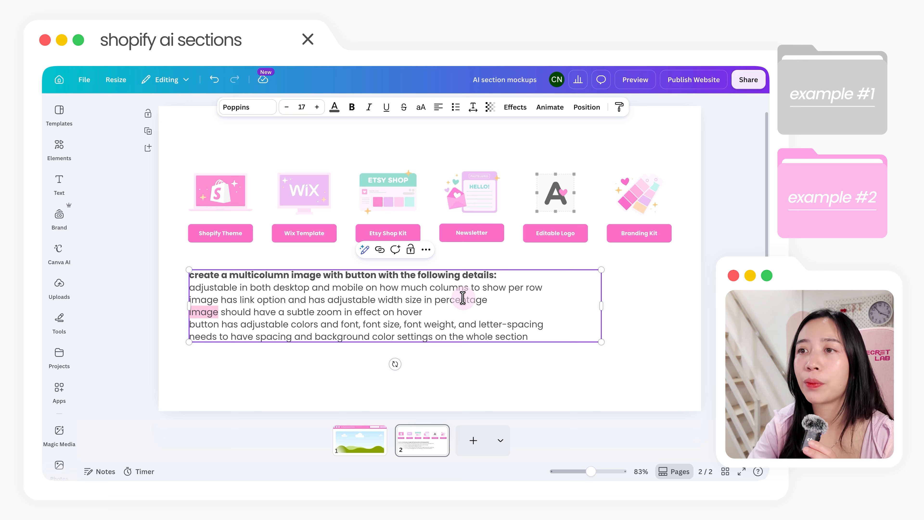
key(super+a)
right_click(434, 294)
click(448, 265)
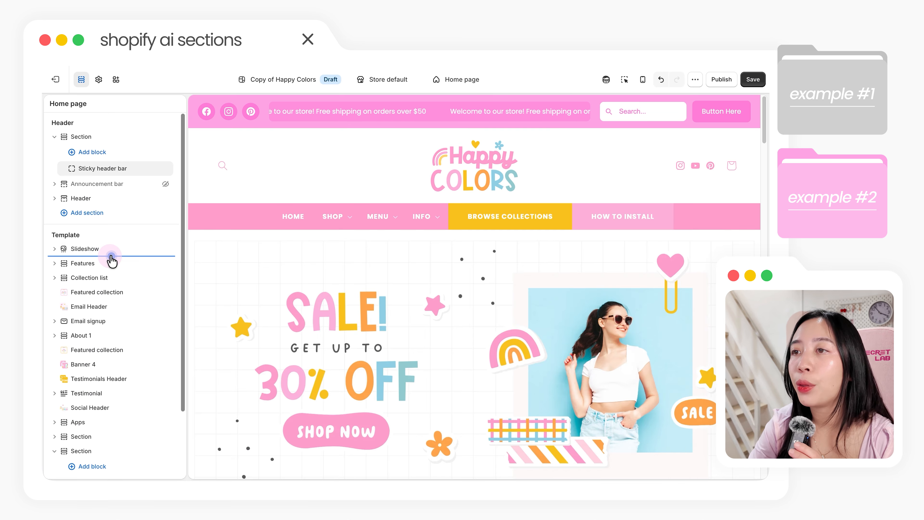
Step: Switch to the Shopify theme editor and generate a new section between Slideshow and Features from the copied multicolumn prompt
click(111, 255)
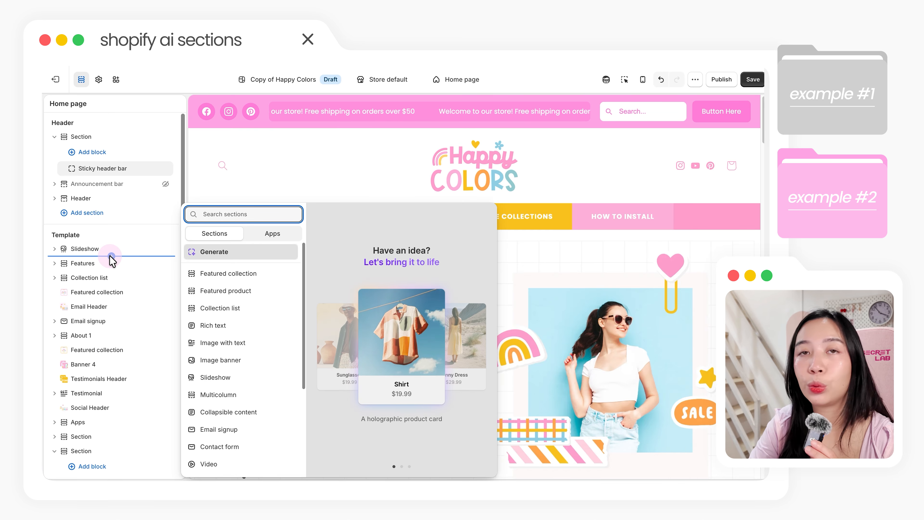
click(214, 251)
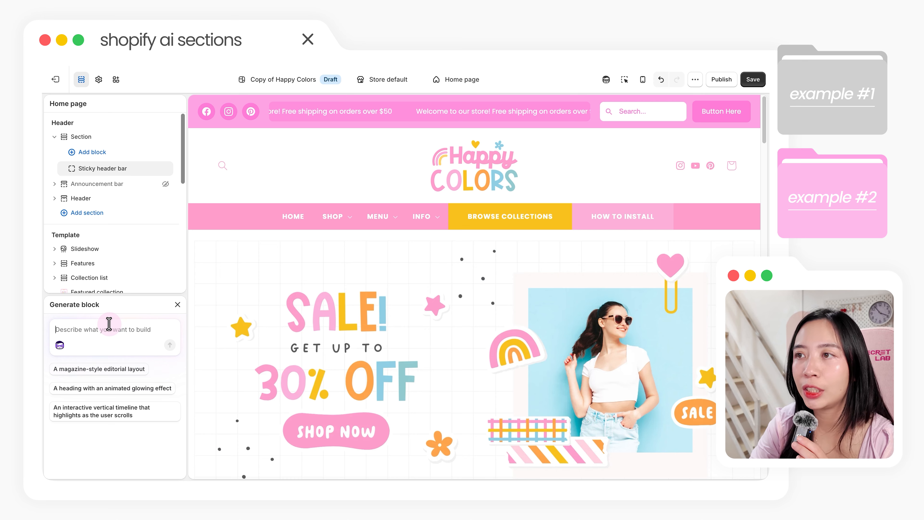
key(super+v)
scroll(120, 335, up, 5)
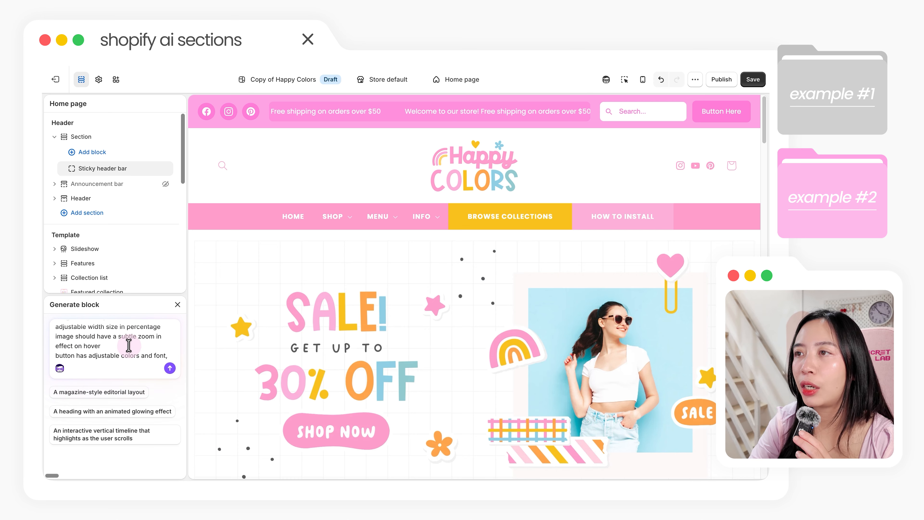
click(170, 368)
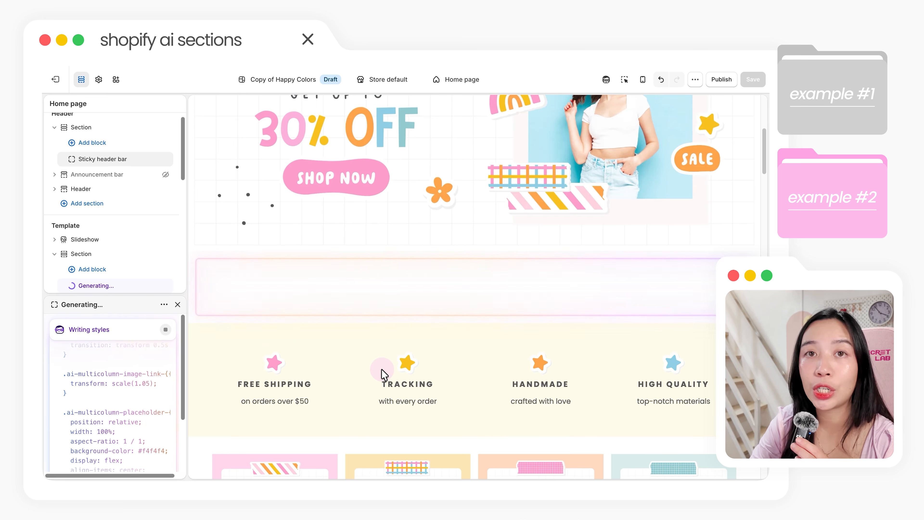
Step: Give Column 1 of the multicolumn block the Shopify themes icon image and the image link "#"
scroll(182, 382, down, 5)
scroll(179, 389, down, 5)
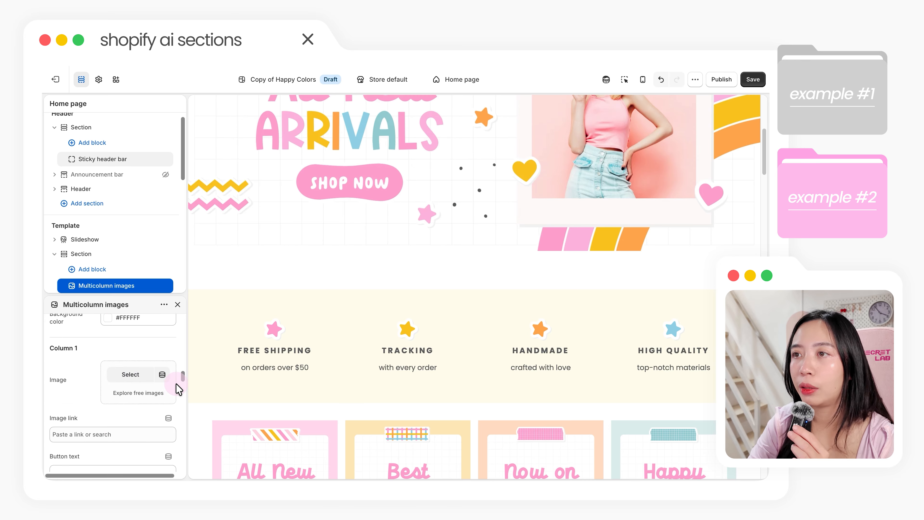
click(128, 421)
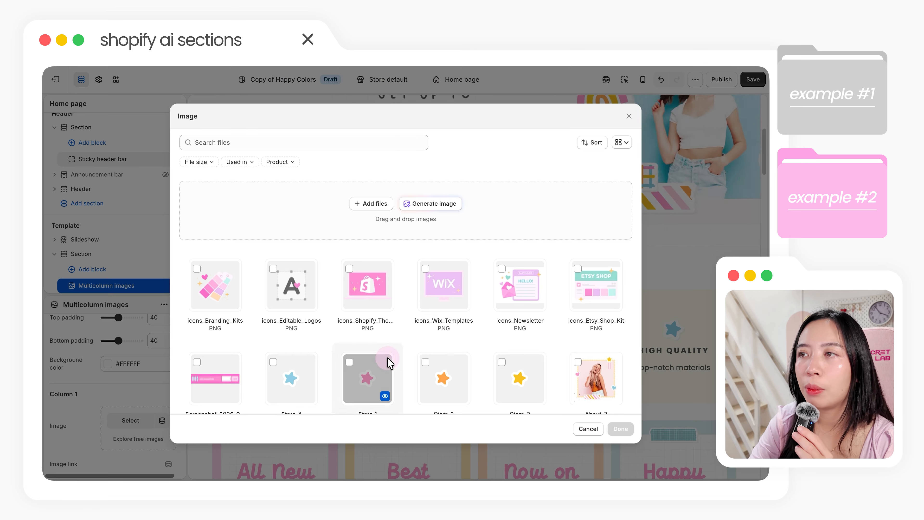
click(365, 289)
click(619, 429)
scroll(130, 419, down, 2)
click(130, 441)
text(#)
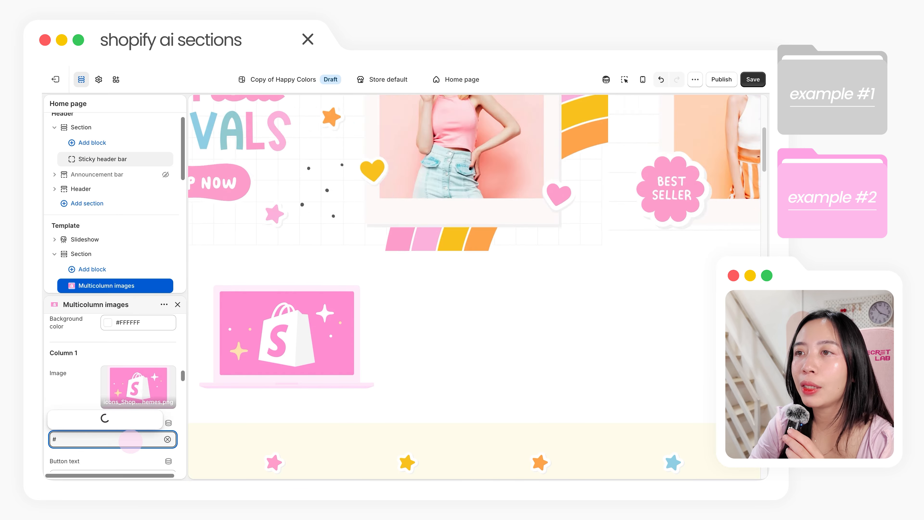
Step: Set Column 1's button text to "Shopify Theme" and its button link to "#"
click(98, 399)
scroll(125, 439, down, 2)
click(125, 440)
text(Shopify Theme)
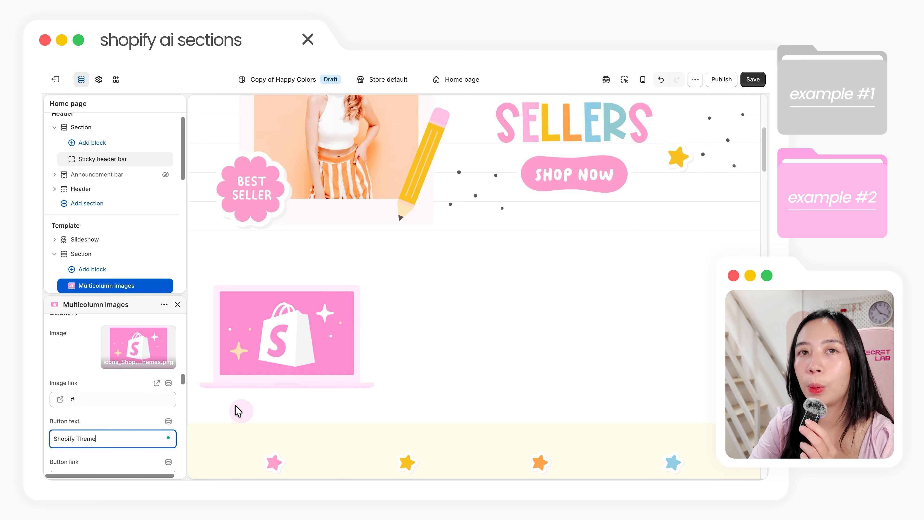
scroll(124, 439, down, 1)
click(104, 458)
text(#@)
click(139, 405)
Step: Set the multicolumn layout to 2 columns on mobile and 6 columns on desktop
scroll(144, 432, up, 15)
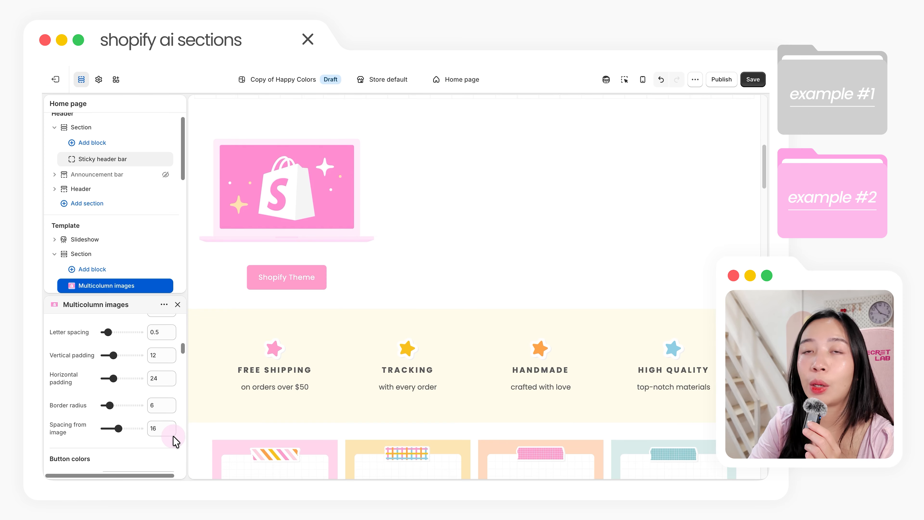
scroll(183, 437, up, 5)
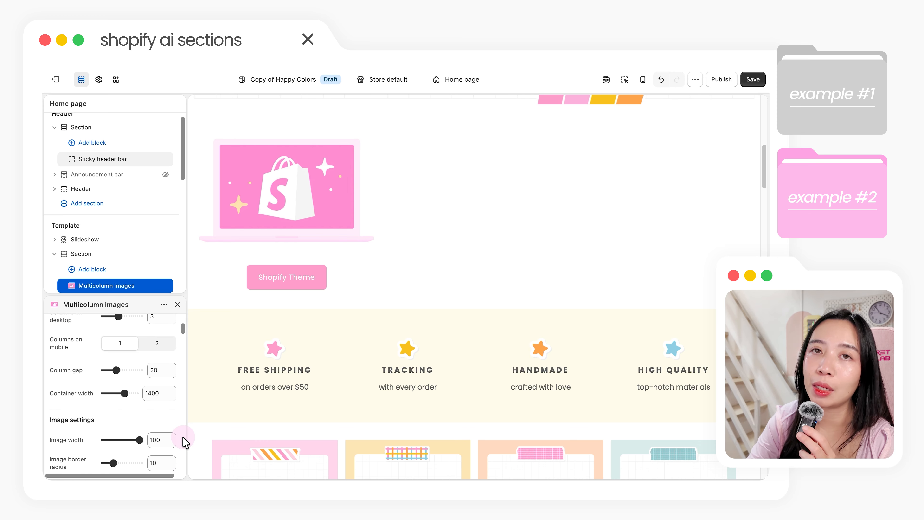
scroll(181, 423, up, 1)
click(164, 366)
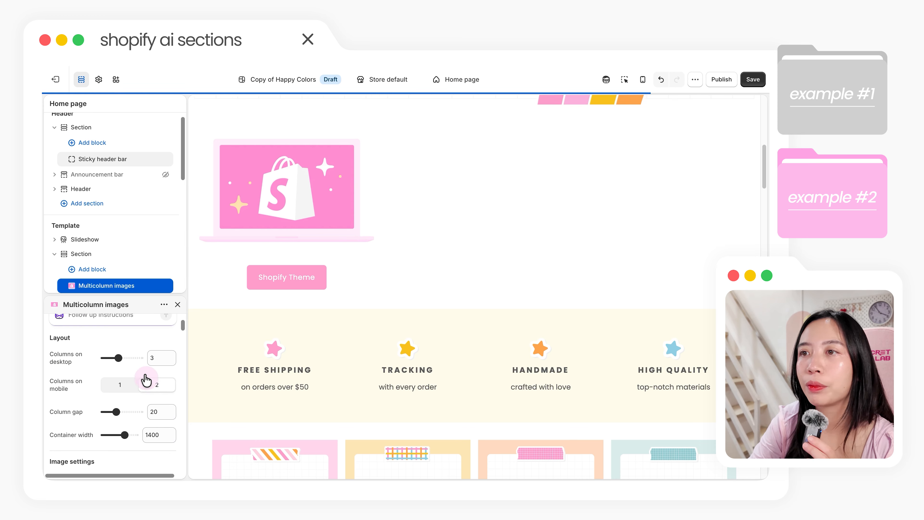
drag(118, 356, 148, 355)
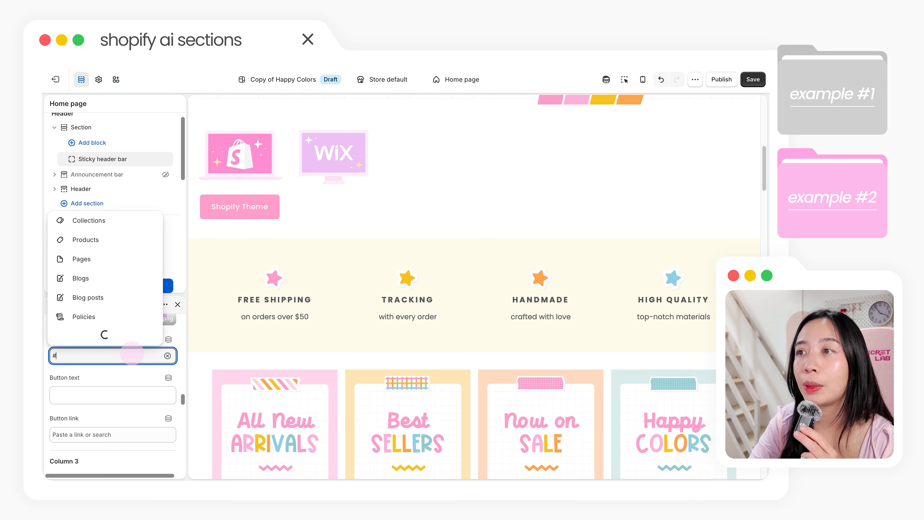
Step: Set Column 2's button text to "Wix Templates"
click(112, 394)
text(Wix Templates)
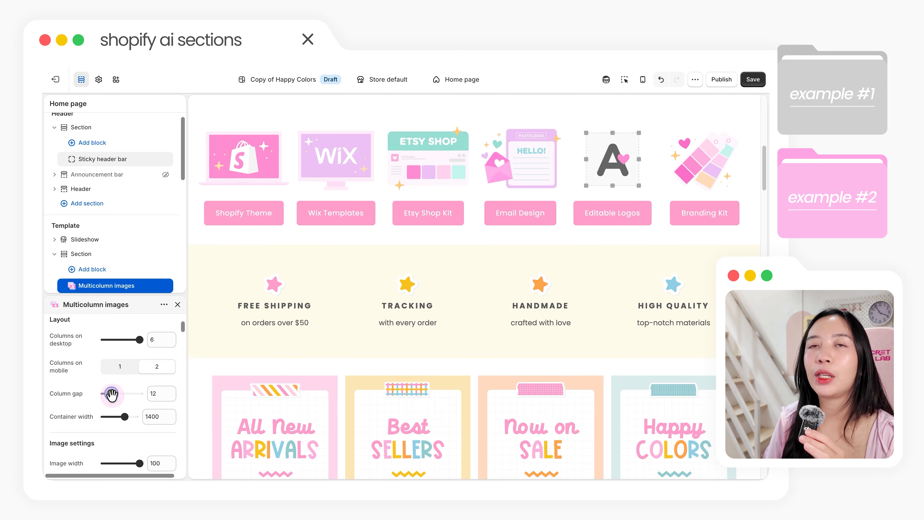
Step: Set the multicolumn image border radius to 0 and change the button font to bold Poppins
scroll(113, 388, down, 10)
click(143, 360)
click(139, 441)
click(176, 468)
scroll(180, 439, down, 5)
scroll(180, 438, up, 5)
Step: Adjust the multicolumn buttons to font size 14, vertical padding 8 and horizontal padding 20, and tune the corner radius and image spacing
drag(116, 371, 114, 370)
scroll(178, 423, down, 1)
drag(113, 403, 109, 403)
drag(113, 380, 108, 380)
scroll(127, 400, down, 1)
mouse_move(109, 418)
mouse_down()
mouse_move(120, 419)
mouse_move(111, 419)
mouse_up()
scroll(167, 418, down, 1)
drag(119, 418, 114, 419)
Step: Give the buttons a hot pink background and a #51D4FF hover background, and set the section's top and bottom padding to 20
scroll(160, 428, down, 3)
click(107, 368)
click(140, 211)
click(108, 413)
click(145, 358)
scroll(182, 412, down, 3)
scroll(490, 309, up, 3)
Step: Check the multicolumn section in mobile preview and set the button letter spacing to 0
click(643, 80)
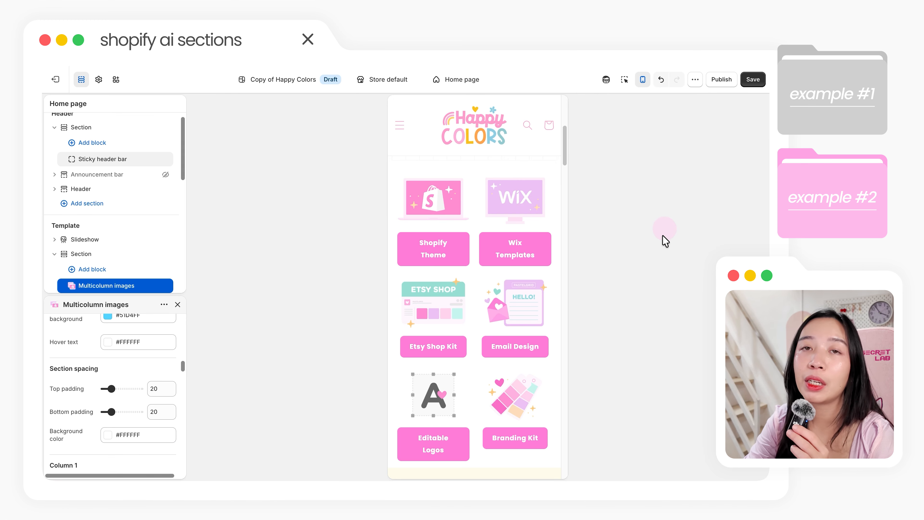
scroll(105, 444, up, 5)
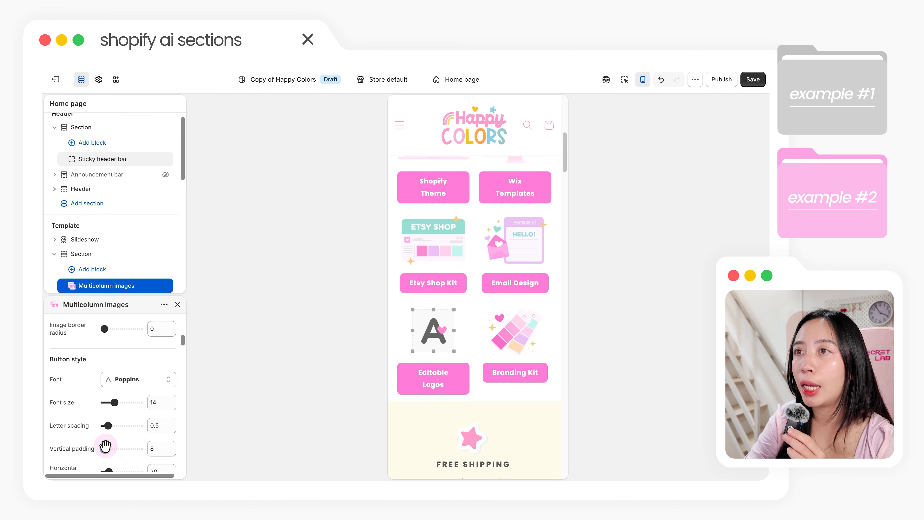
scroll(109, 439, down, 1)
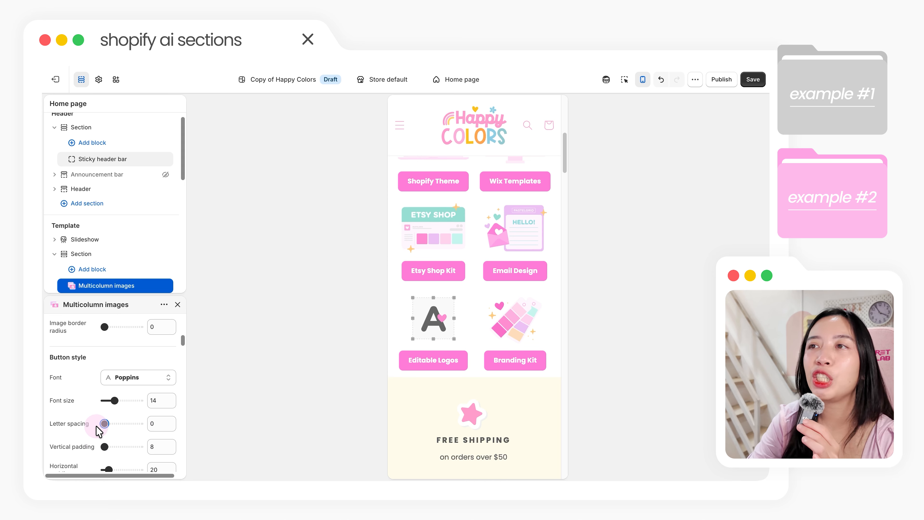